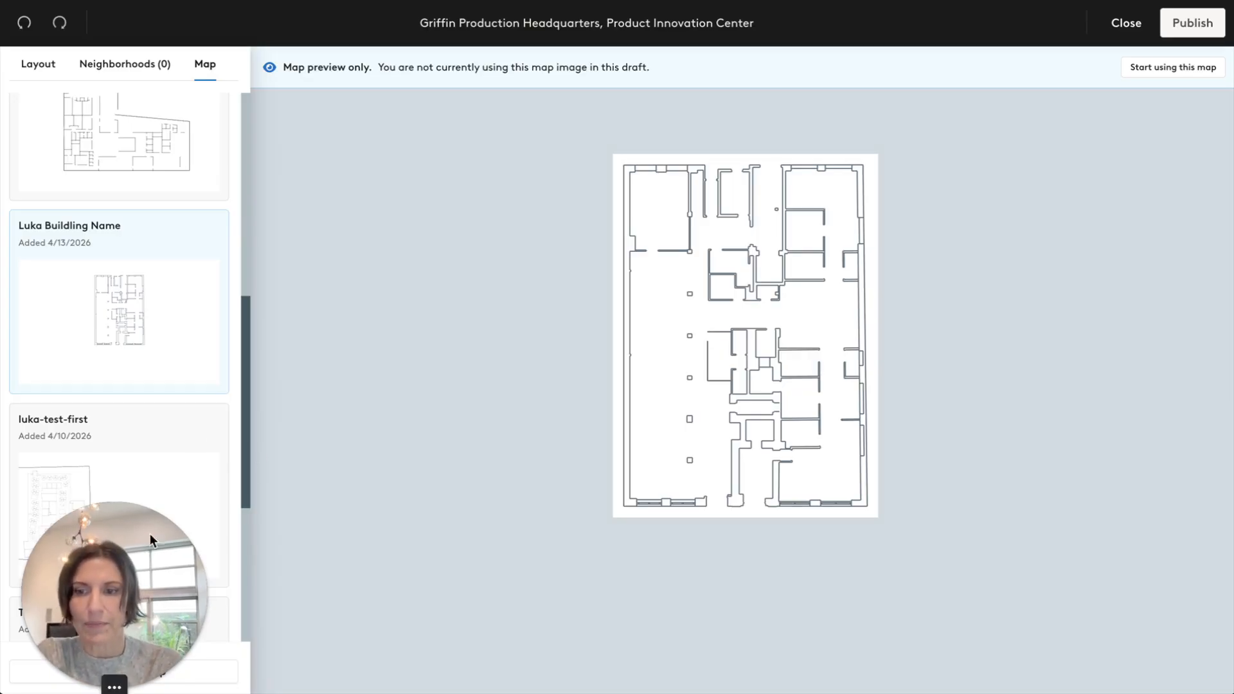
Add a new map drawn from a CAD file and import floorplan1.dxf from the Desktop.
drag(149, 535, 147, 428)
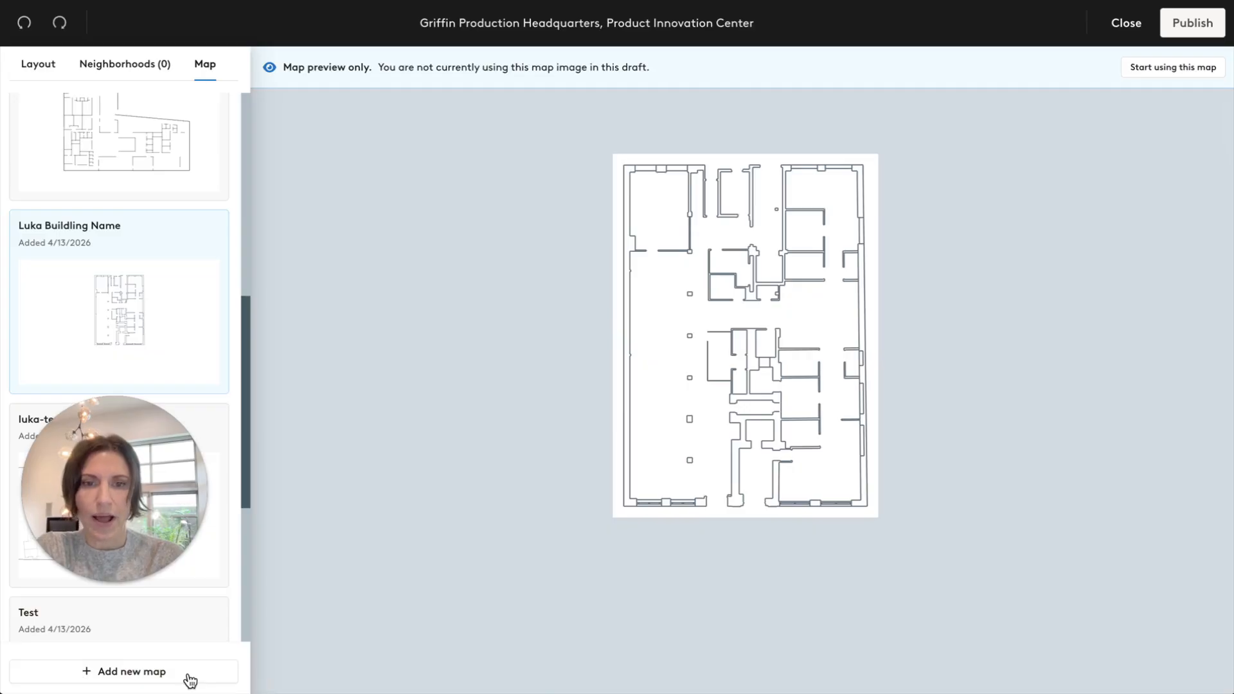
click(122, 672)
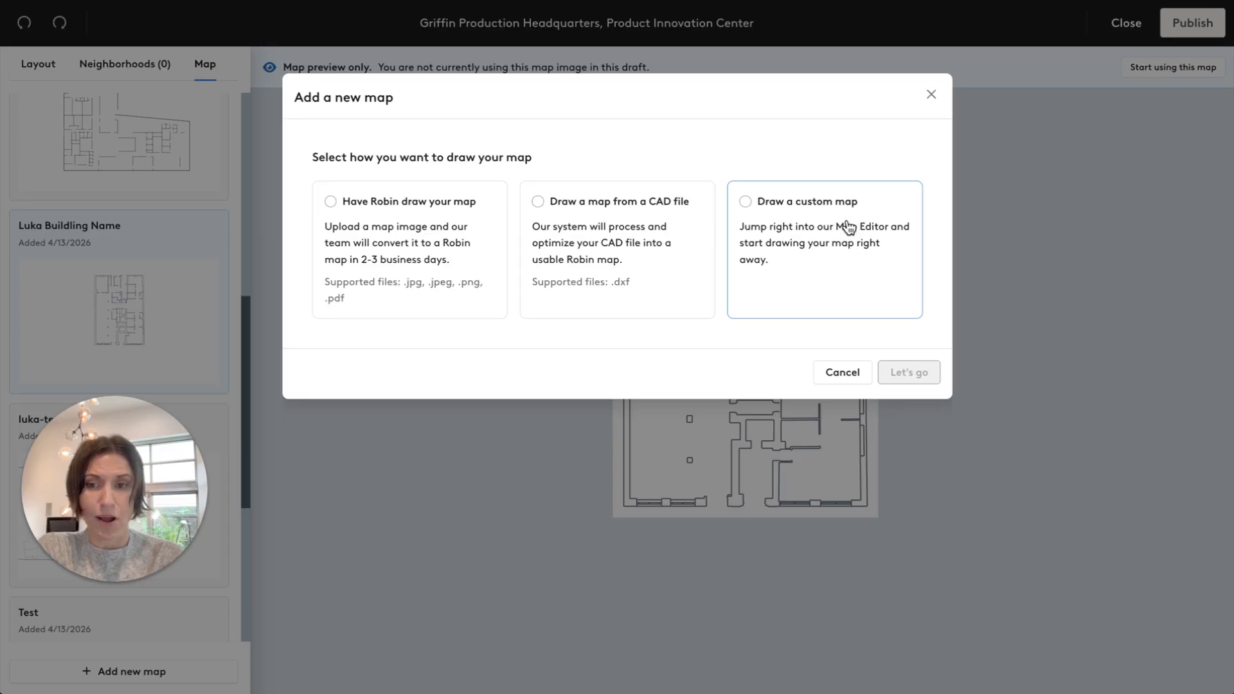
click(644, 227)
click(909, 373)
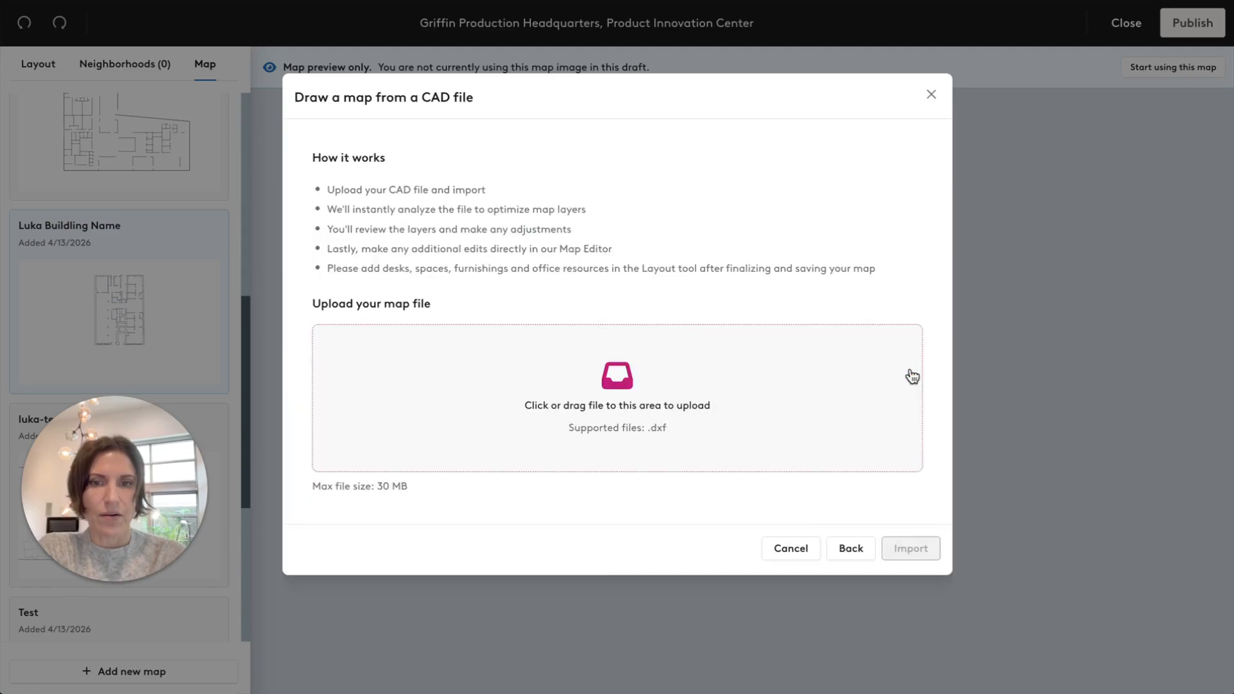
click(604, 382)
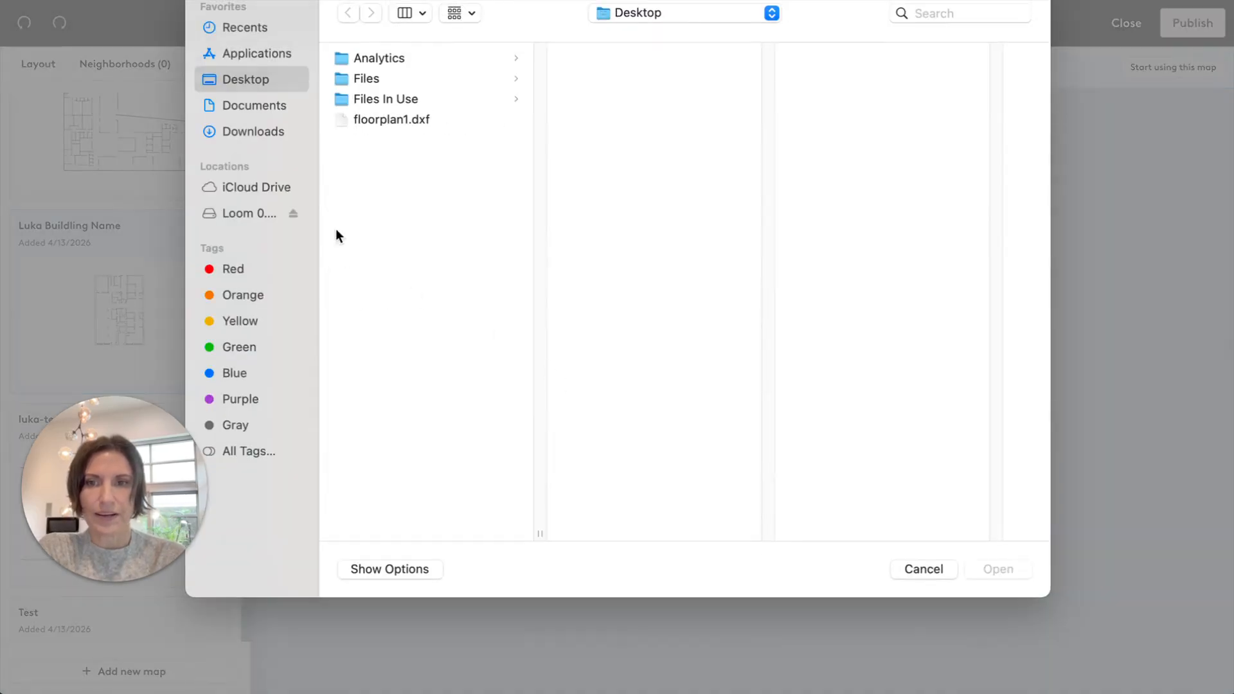
click(379, 119)
click(1000, 572)
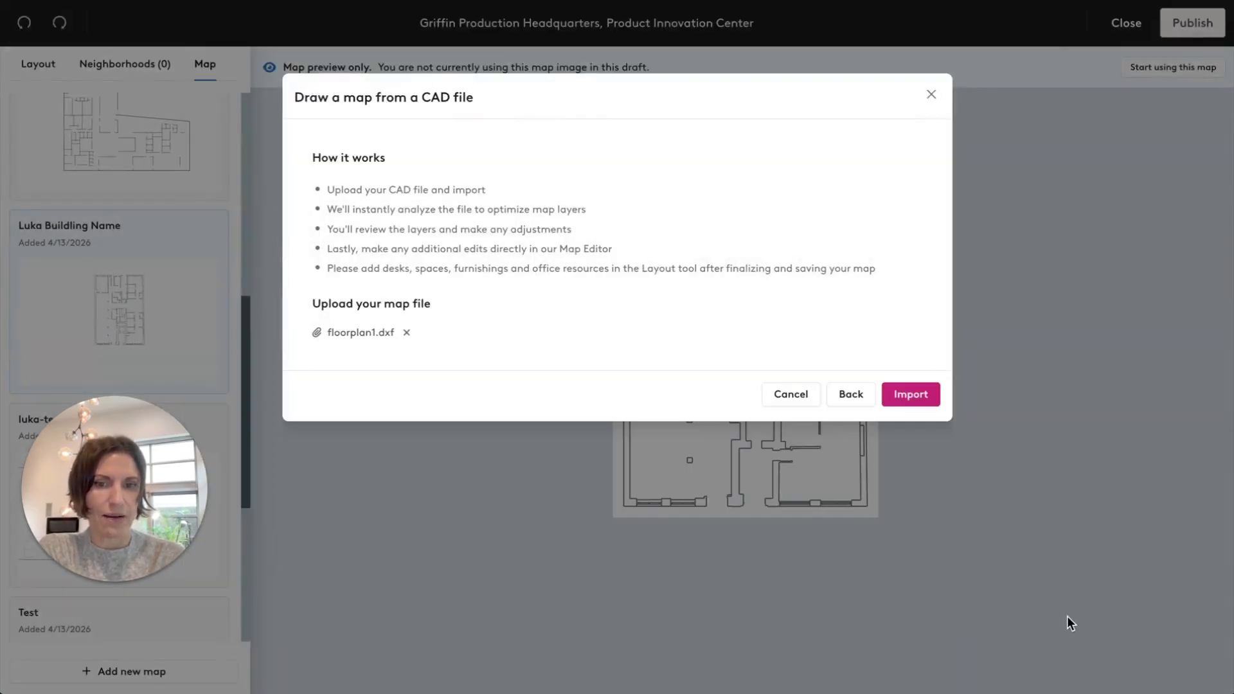
click(929, 396)
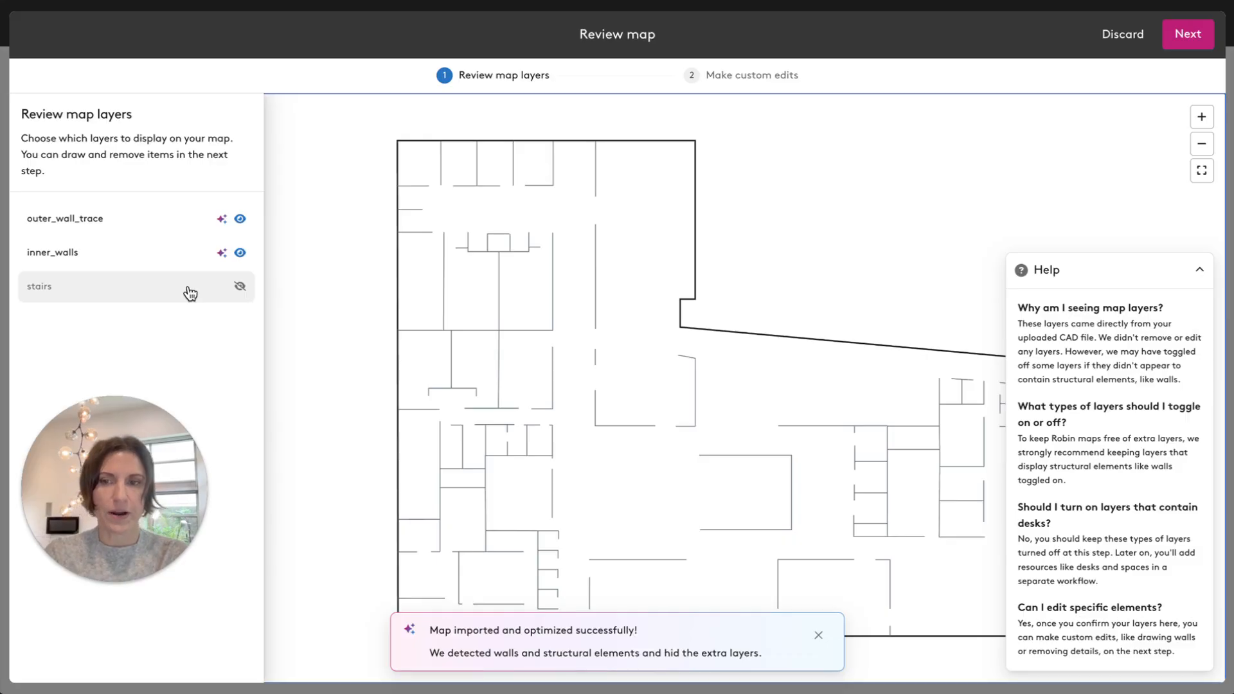
Try showing the stairs layer, hide it again, and dismiss both notices.
click(240, 287)
click(241, 287)
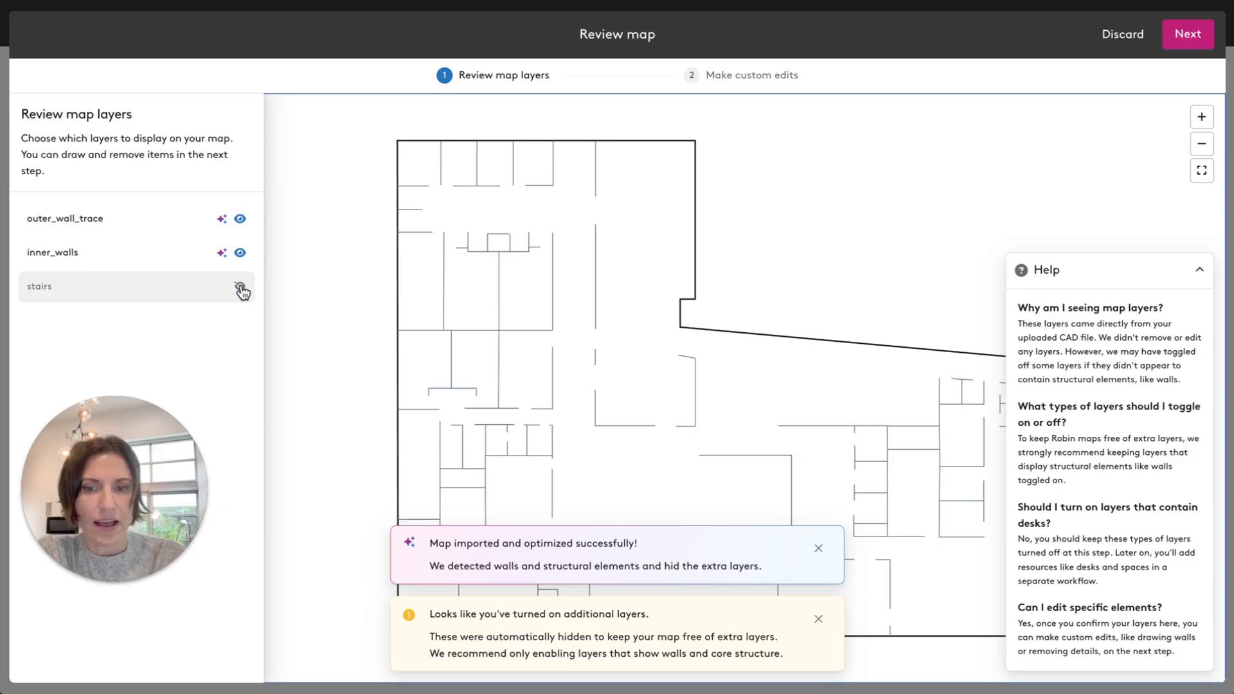
click(818, 549)
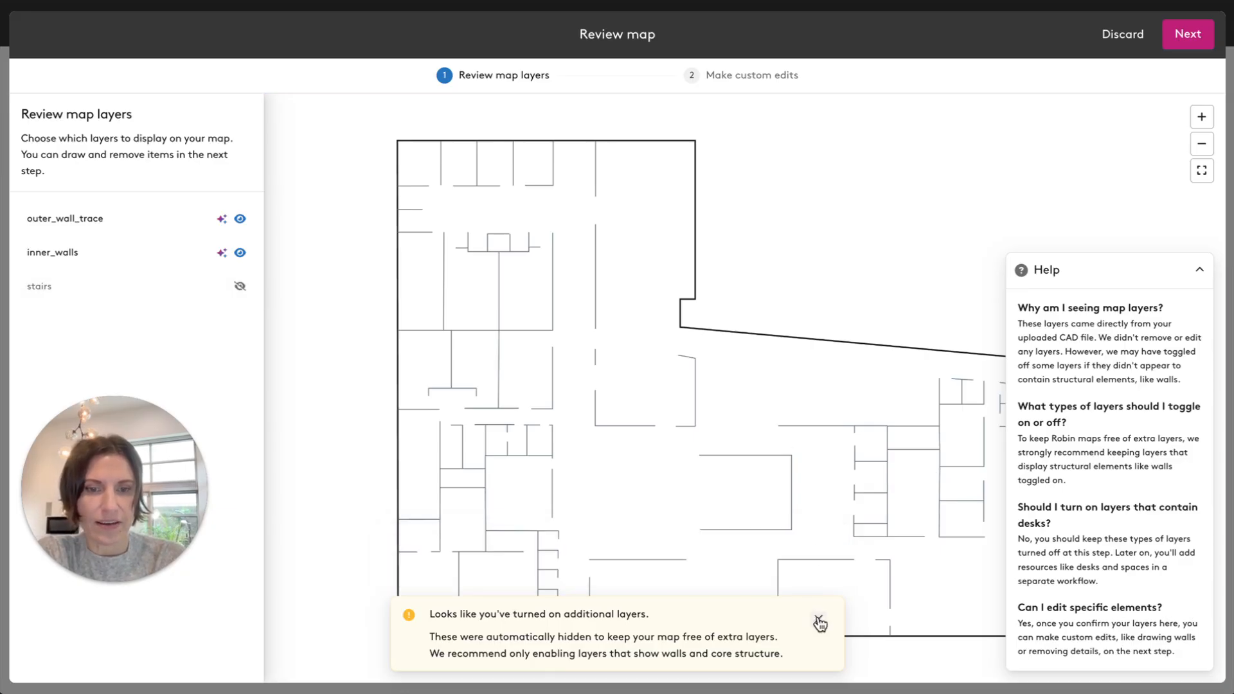
click(818, 618)
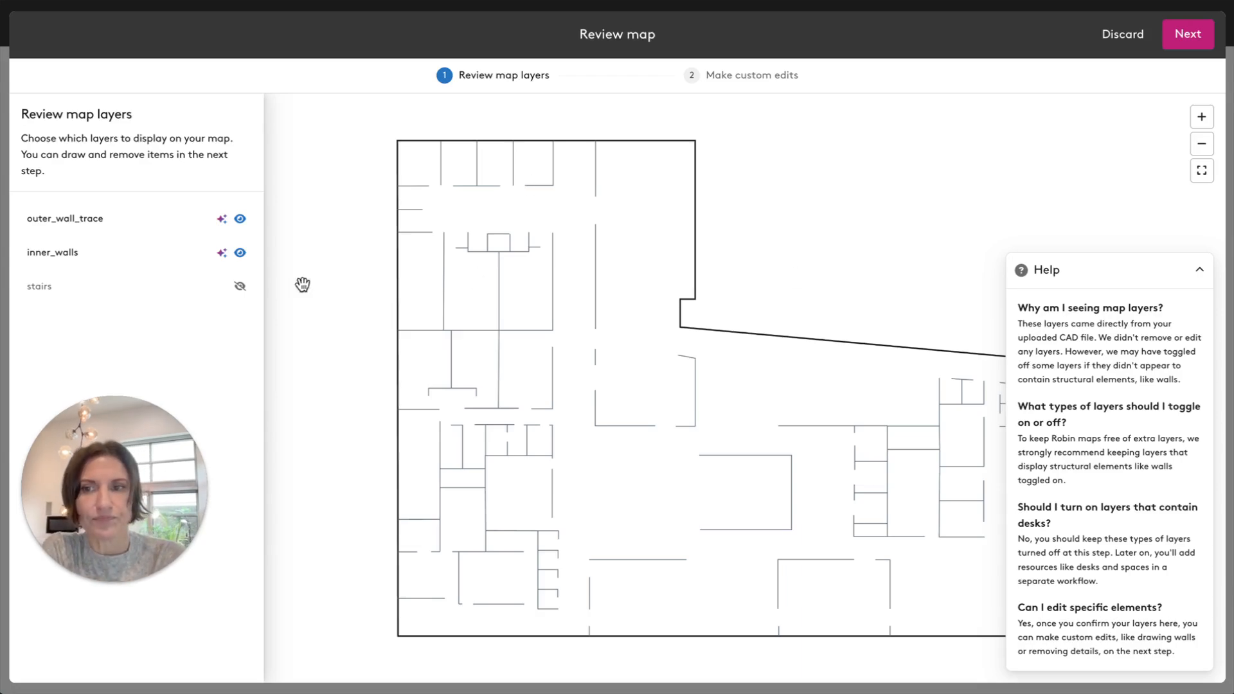
Continue to the custom edits and move the long vertical interior wall in the upper wing rightward, towards the exterior wall.
click(1190, 36)
click(778, 213)
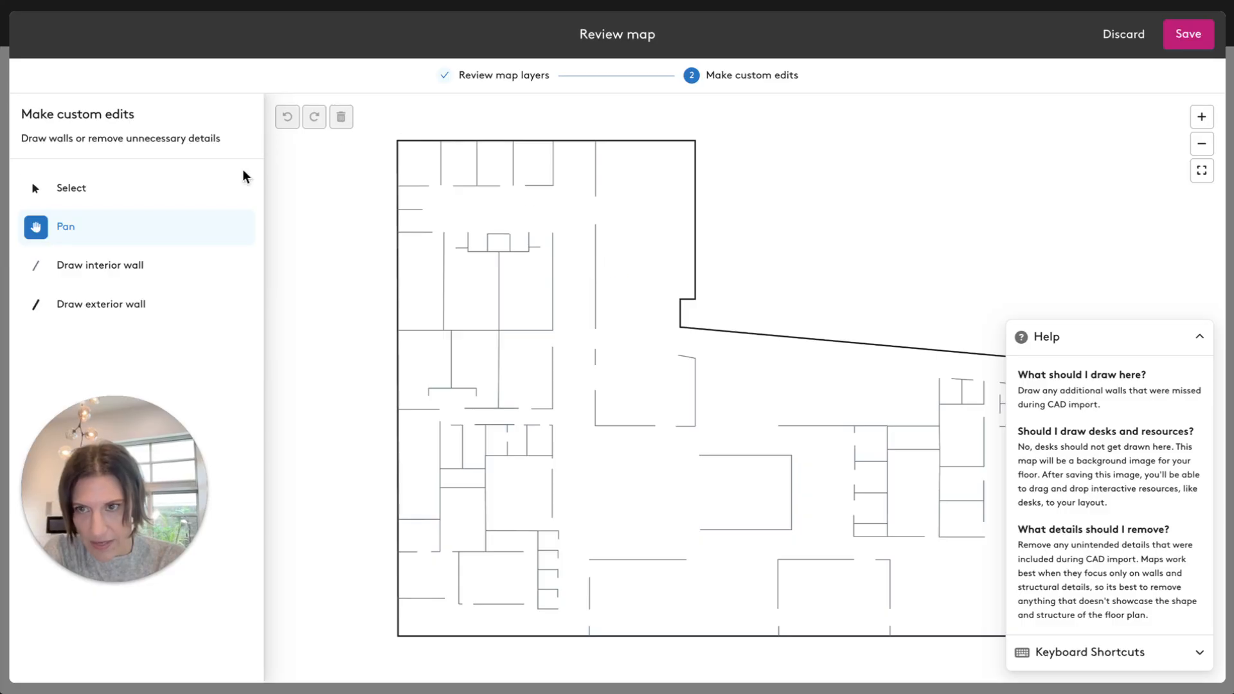
click(164, 187)
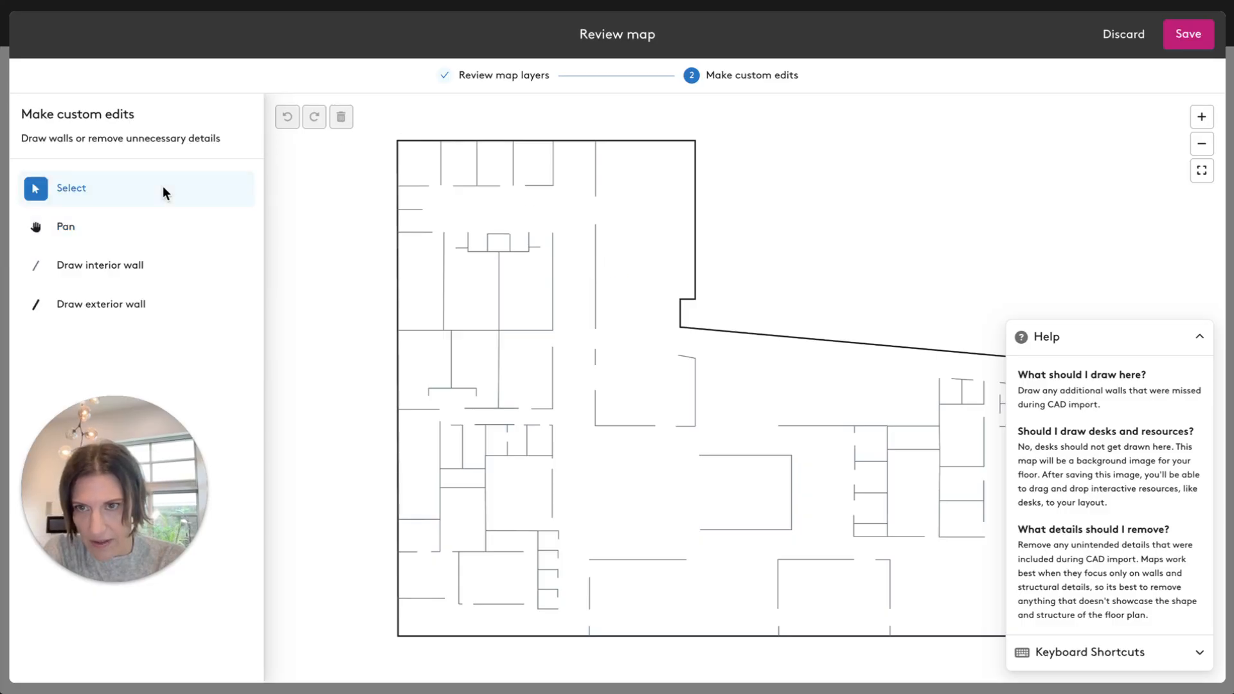
click(594, 274)
click(595, 275)
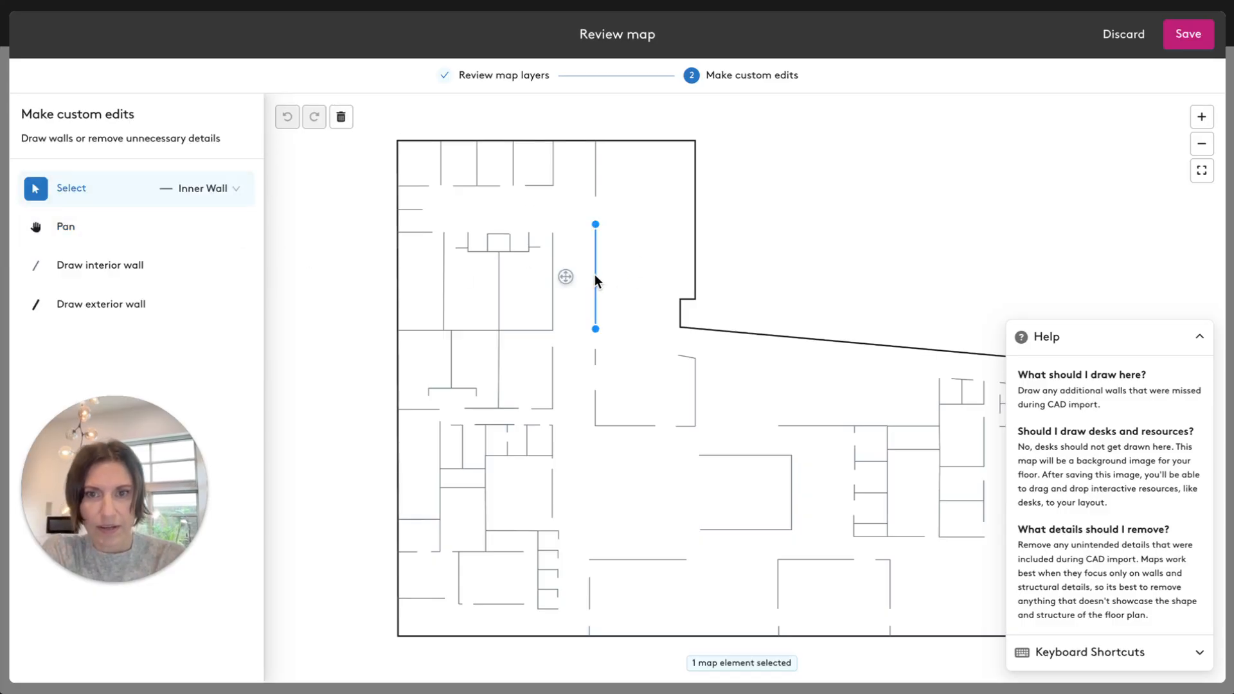
drag(595, 275, 638, 275)
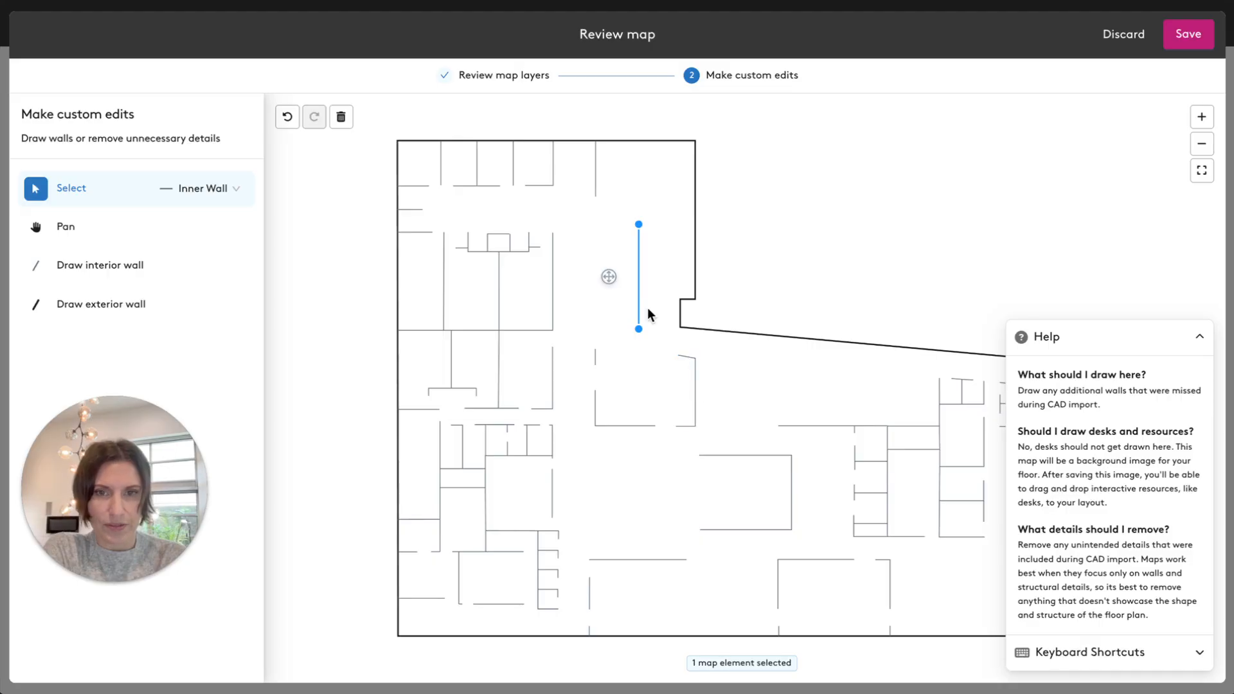
Draw a horizontal interior wall in the open area below the slanted exterior wall.
click(151, 266)
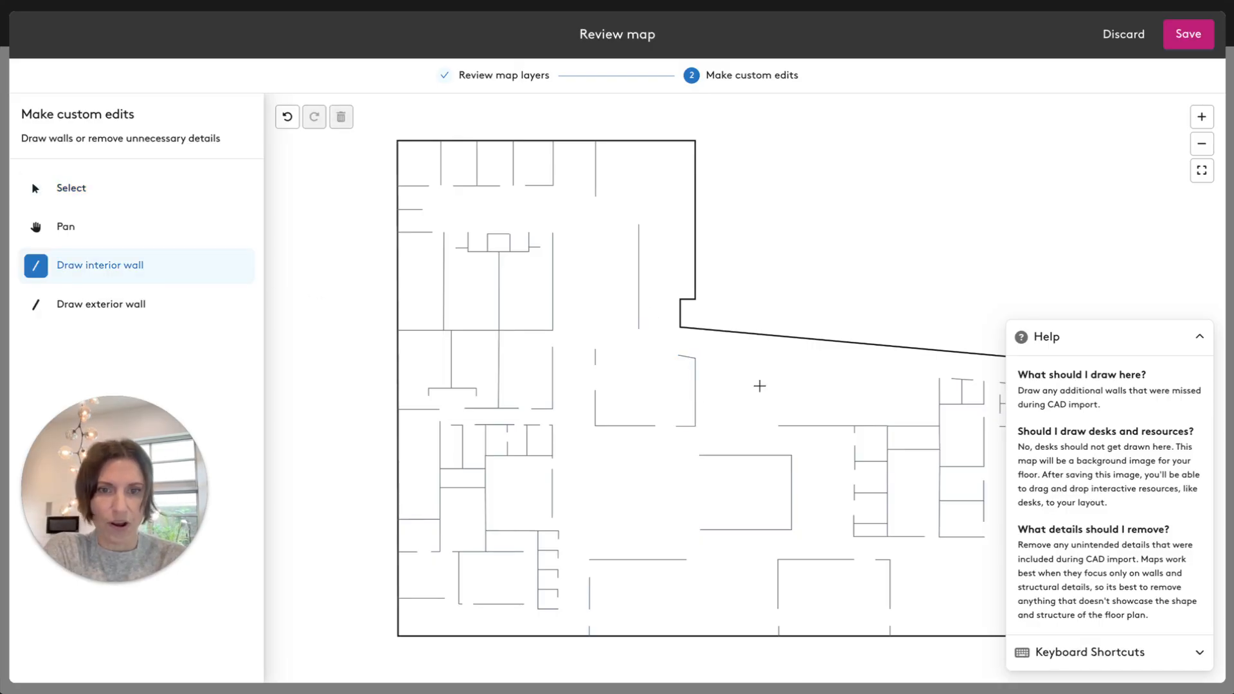
click(743, 381)
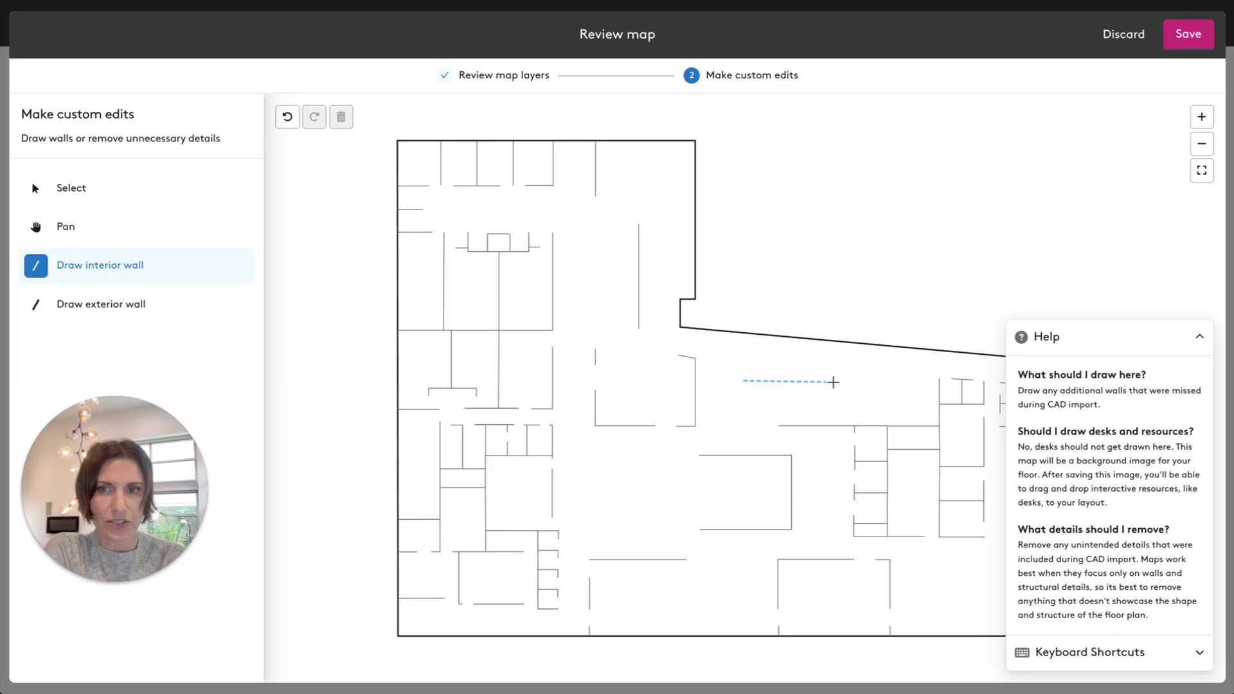
click(833, 381)
Shift the exterior wall outline slightly up and left, and move the relocated vertical interior wall slightly left.
click(103, 191)
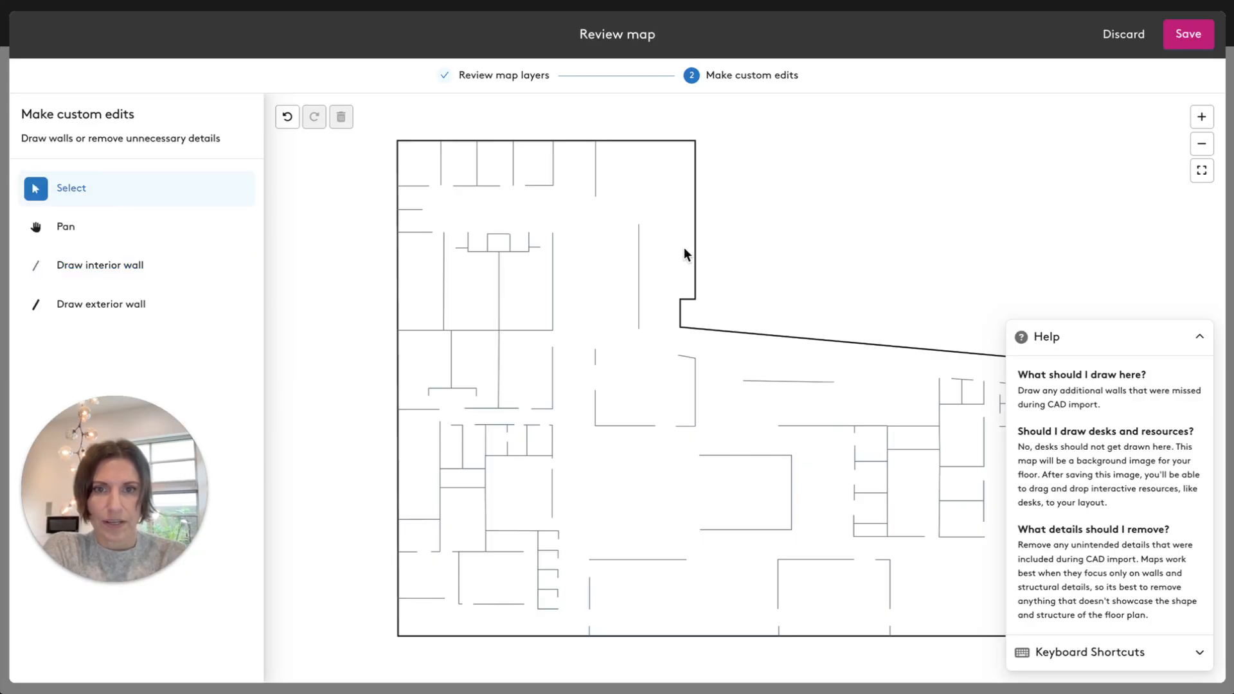
click(696, 239)
mouse_move(697, 236)
mouse_down()
mouse_move(664, 238)
mouse_move(692, 231)
mouse_move(686, 222)
mouse_up()
click(639, 262)
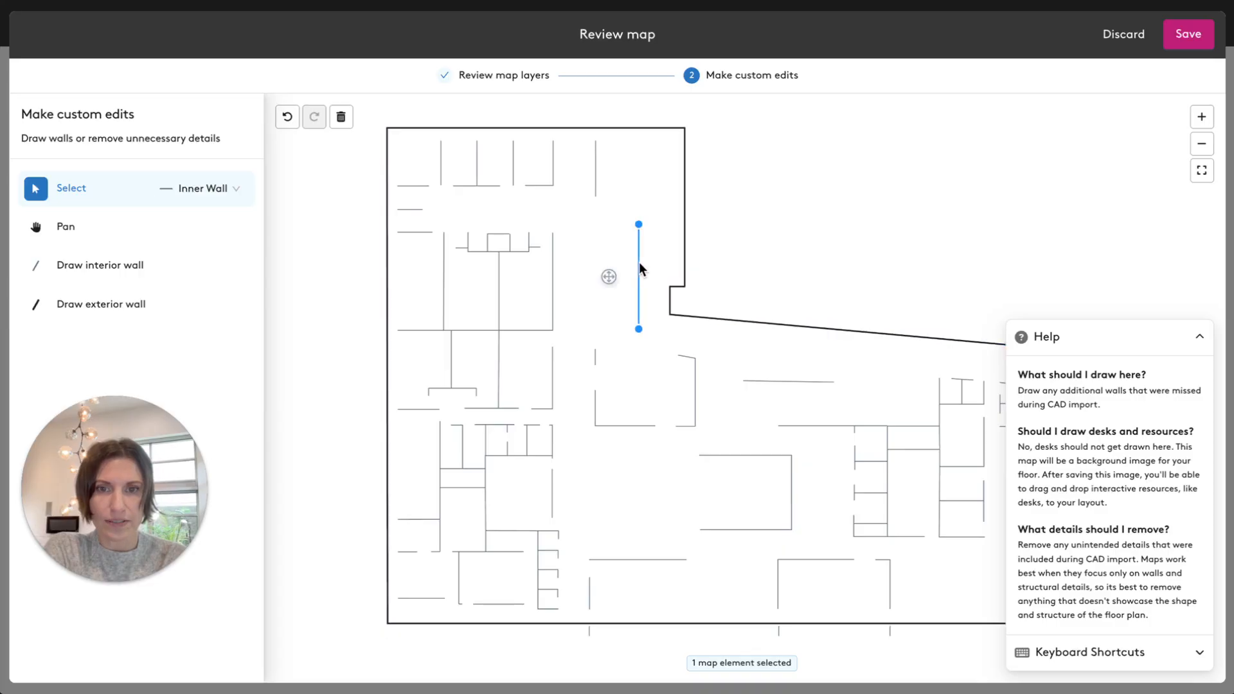
click(619, 260)
mouse_move(638, 260)
mouse_down()
mouse_move(589, 256)
mouse_move(621, 257)
mouse_up()
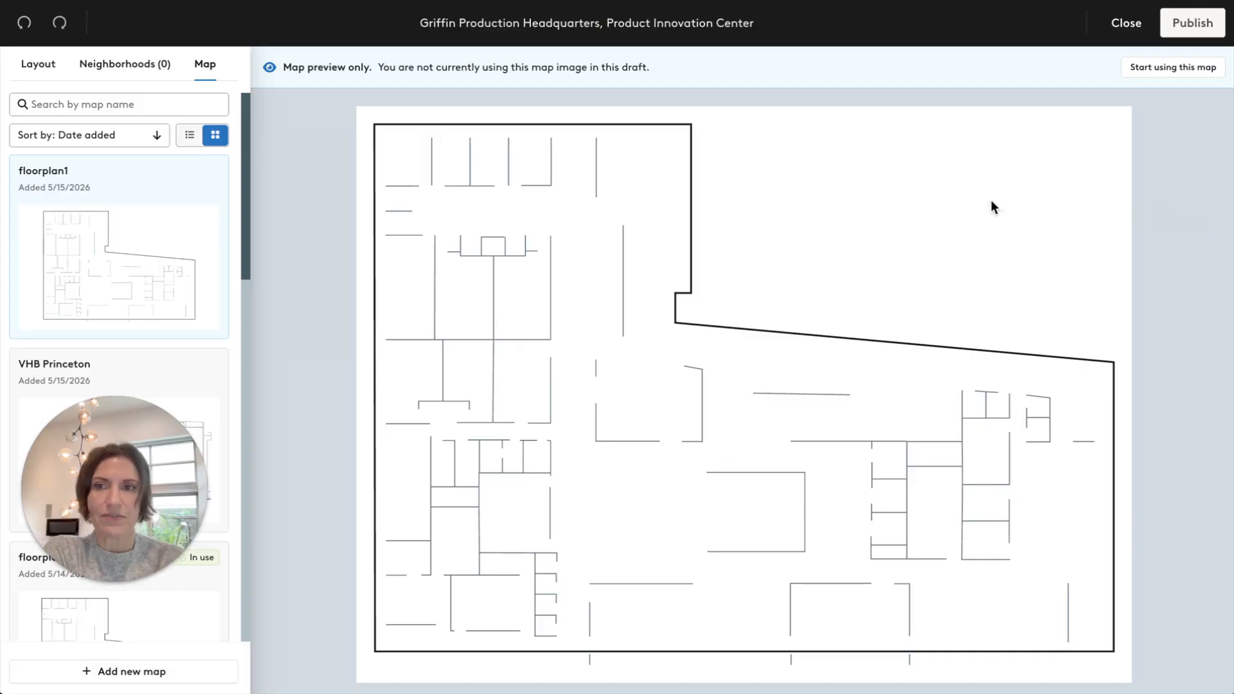
Browse the saved maps, and inspect the details of the Marketing desk pod on Alef, Floor 1.
drag(243, 226, 255, 457)
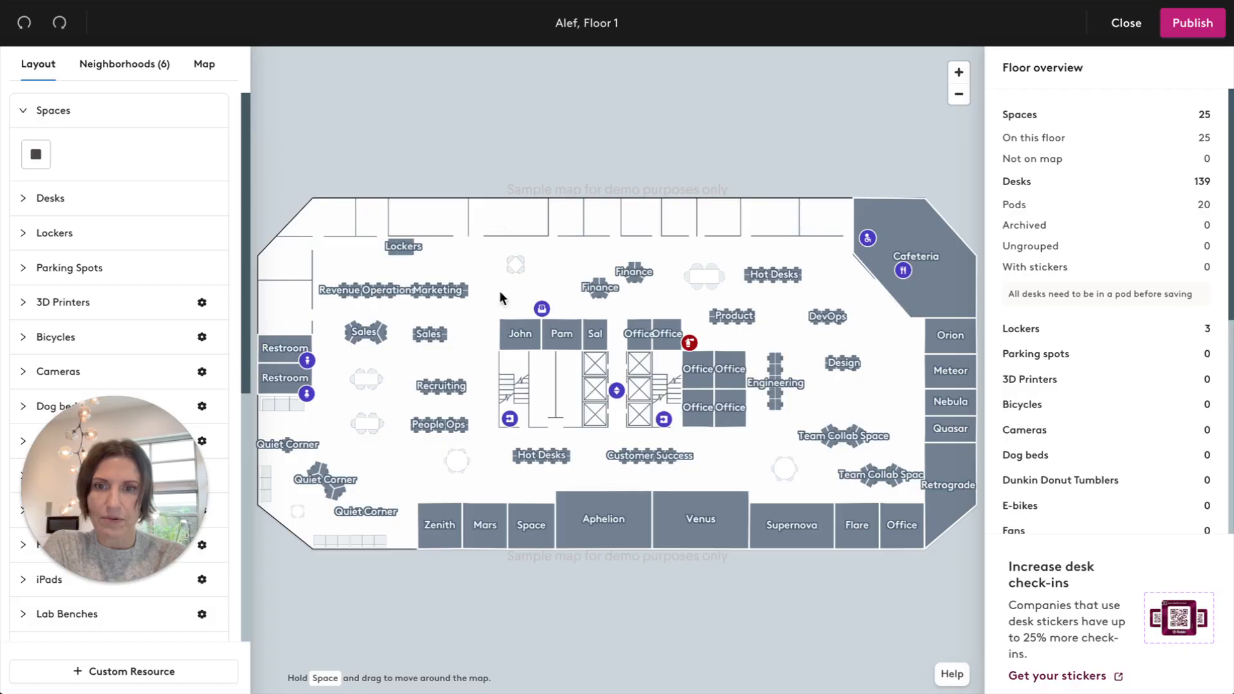
click(465, 289)
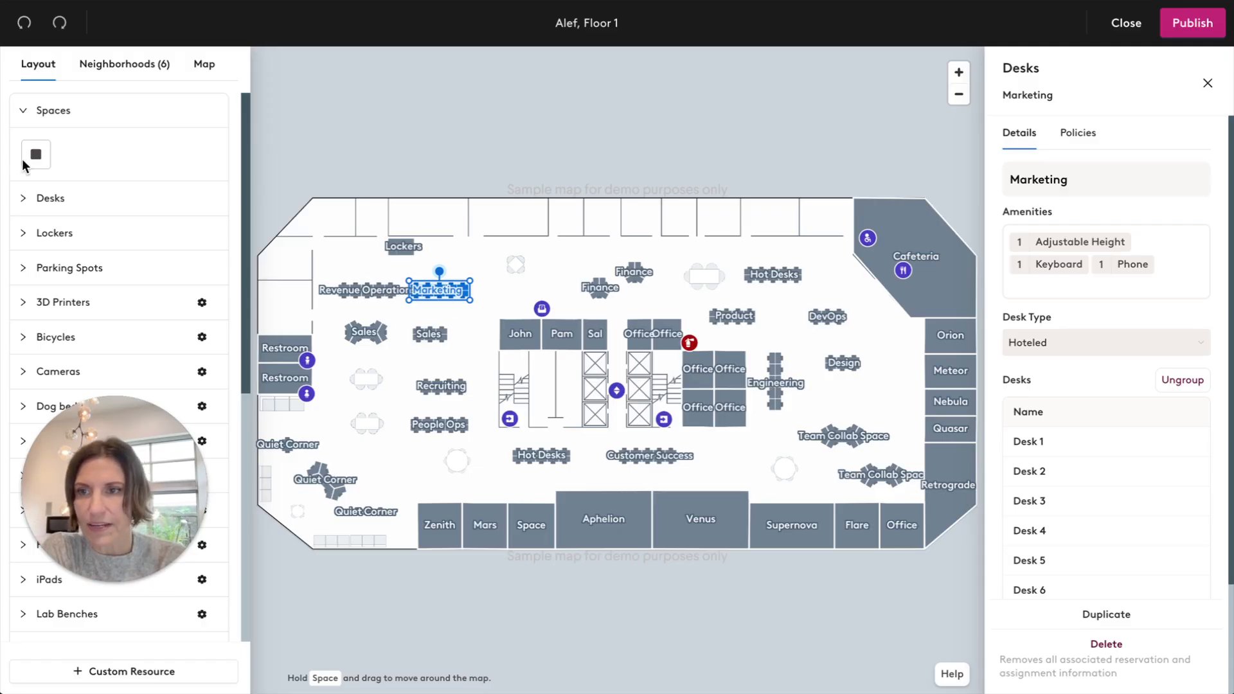
Place a six-desk block below the People Ops desks and group its desks into a pod.
click(21, 198)
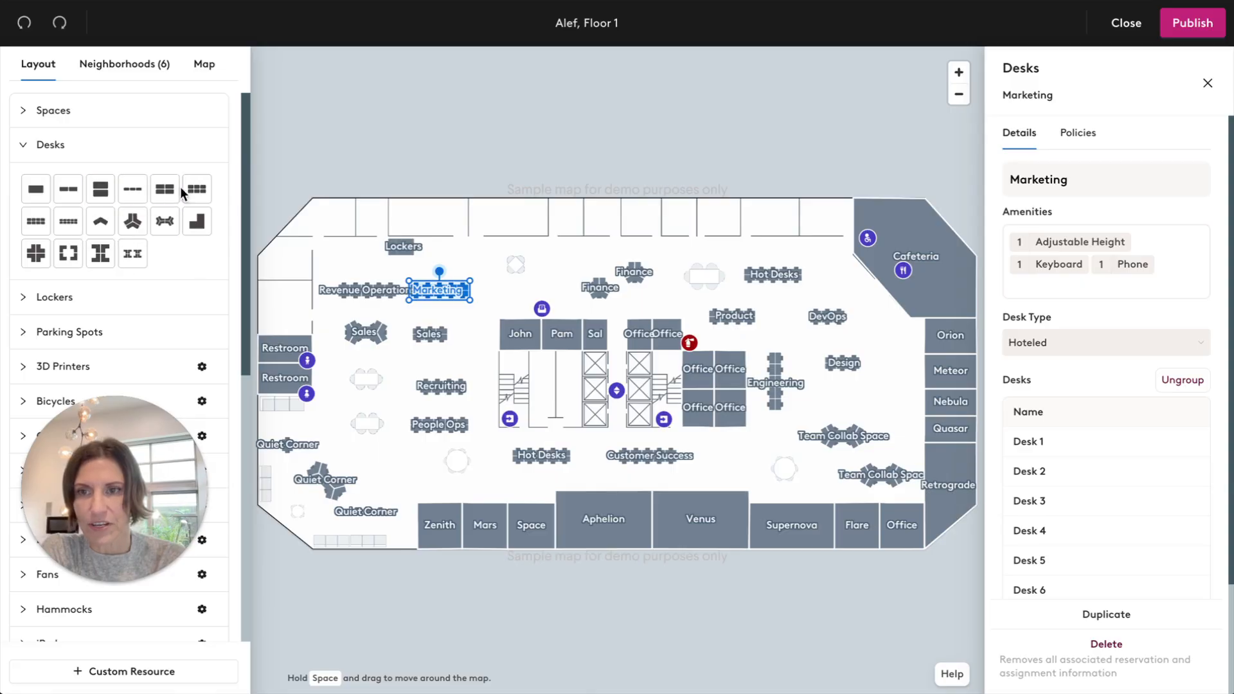
drag(197, 188, 407, 472)
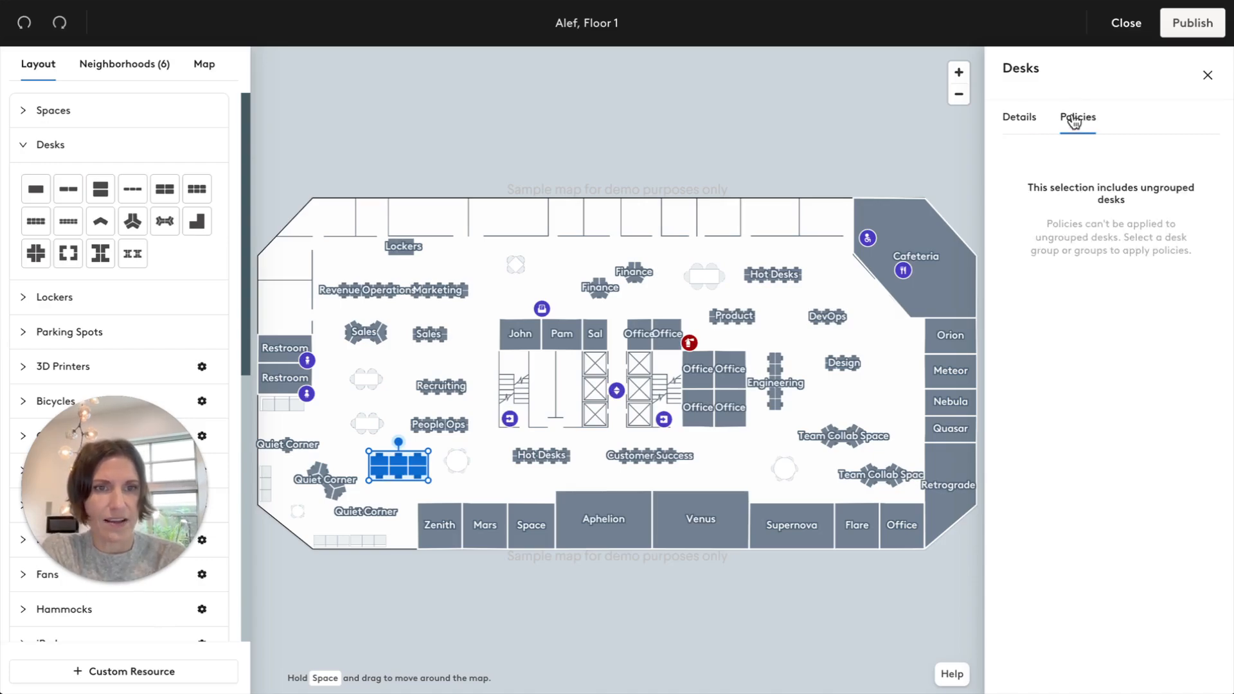
click(1016, 120)
click(1181, 319)
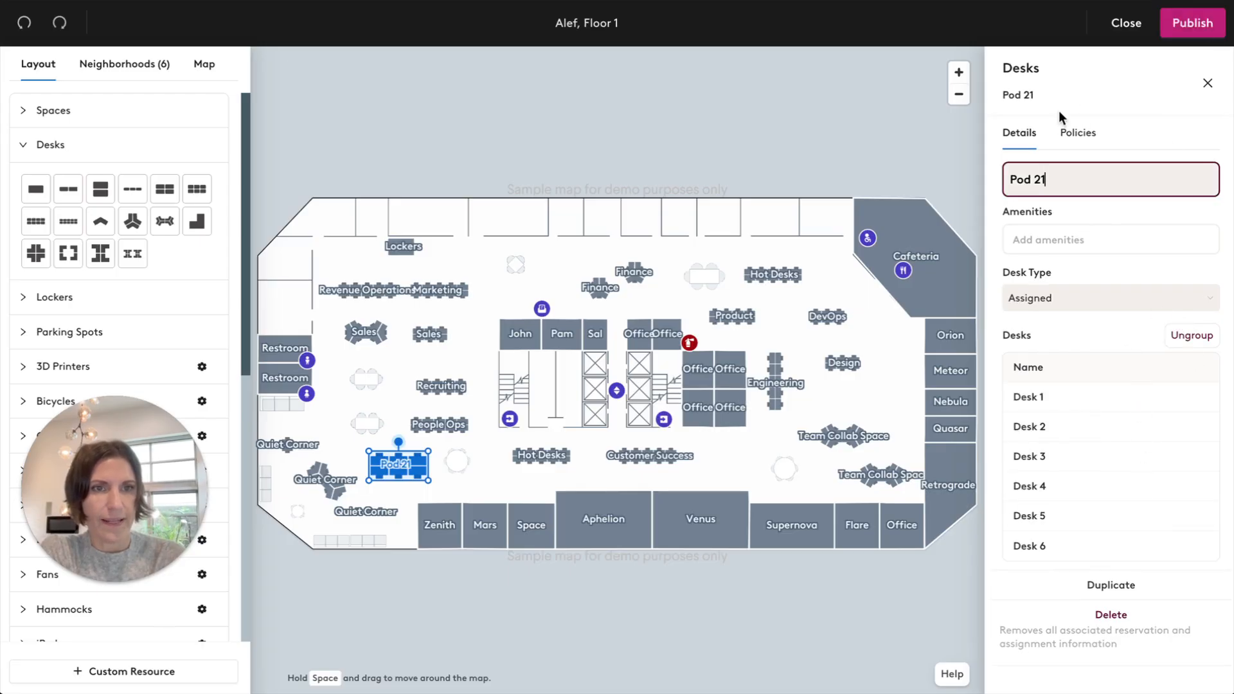
Review the policies applied to the new desk pod and close its settings.
click(1076, 134)
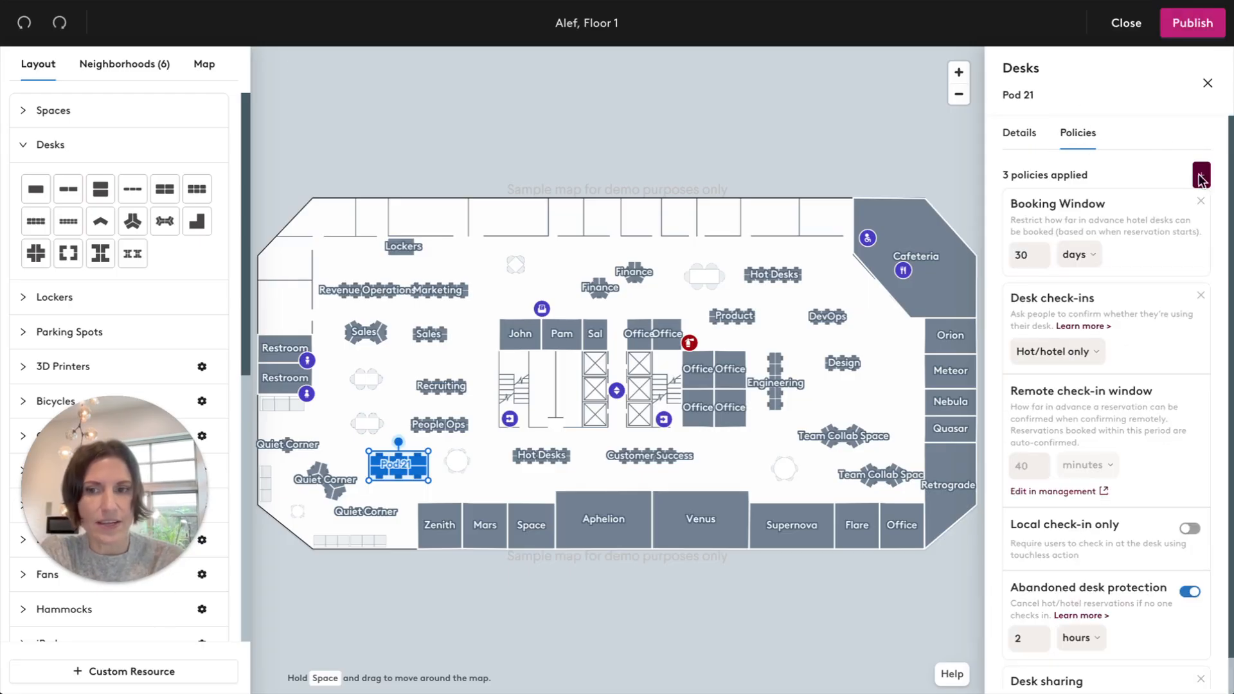
scroll(1231, 166, down, 1)
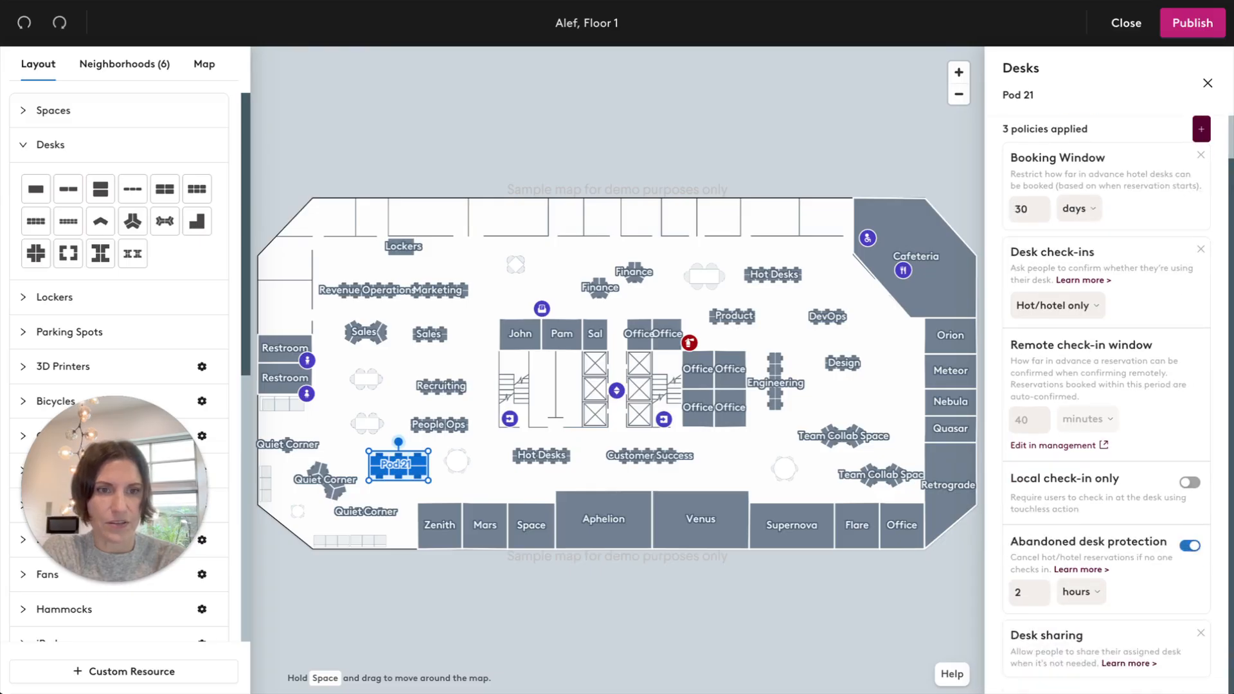
scroll(1198, 101, up, 1)
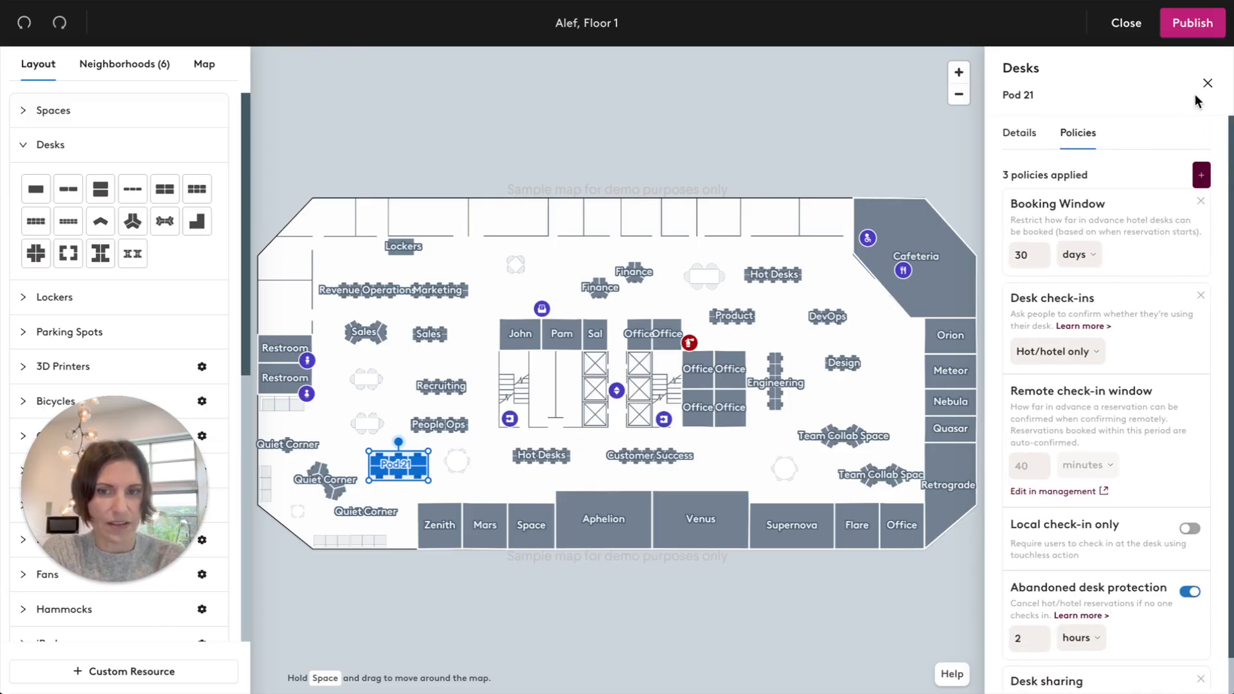
click(1207, 84)
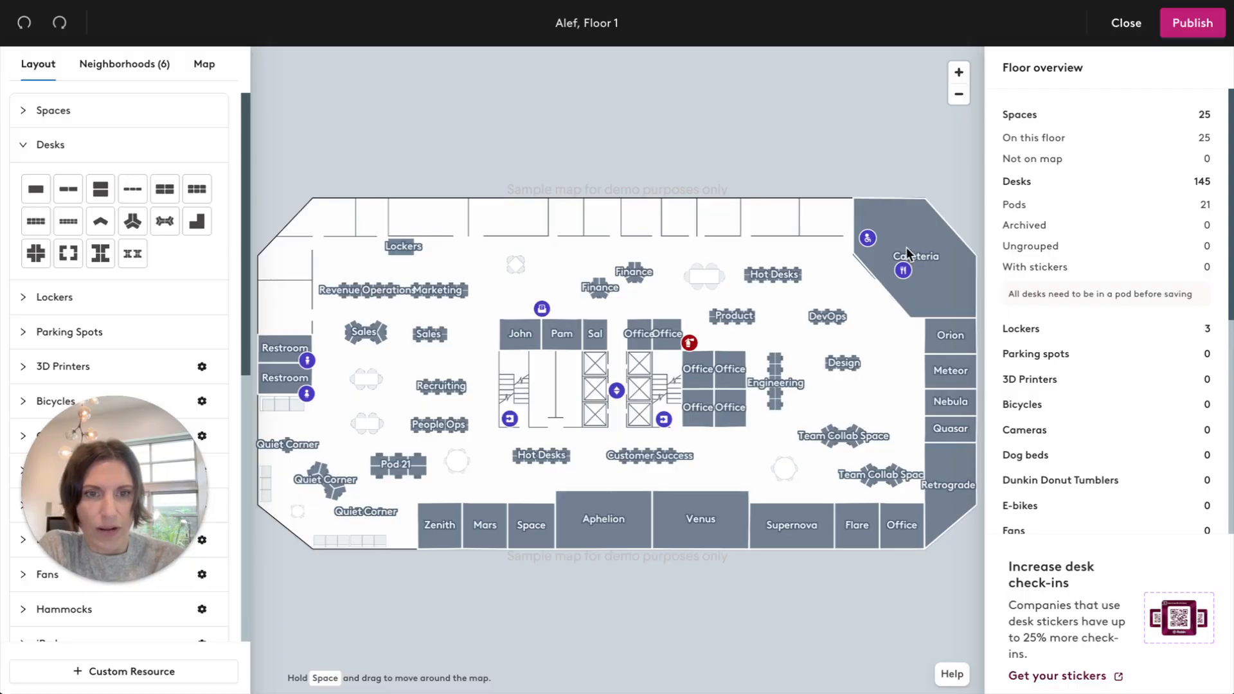
Inspect the Cafeteria space's details and the available space shapes.
click(921, 226)
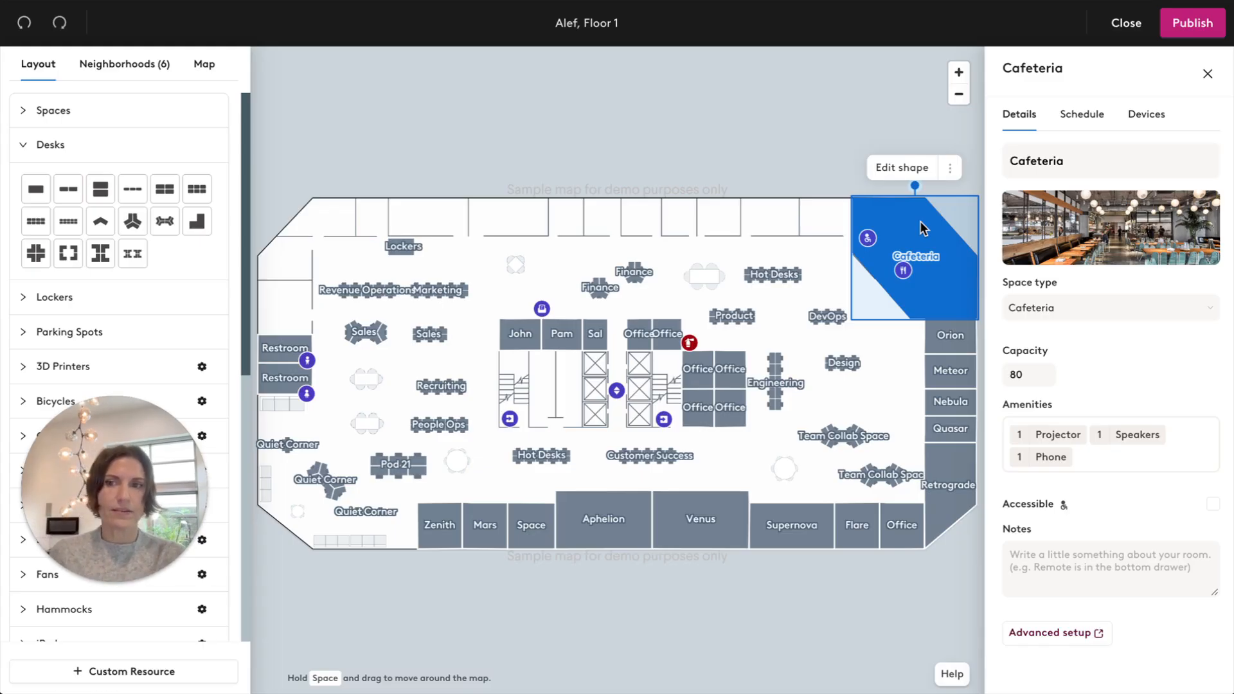
click(24, 112)
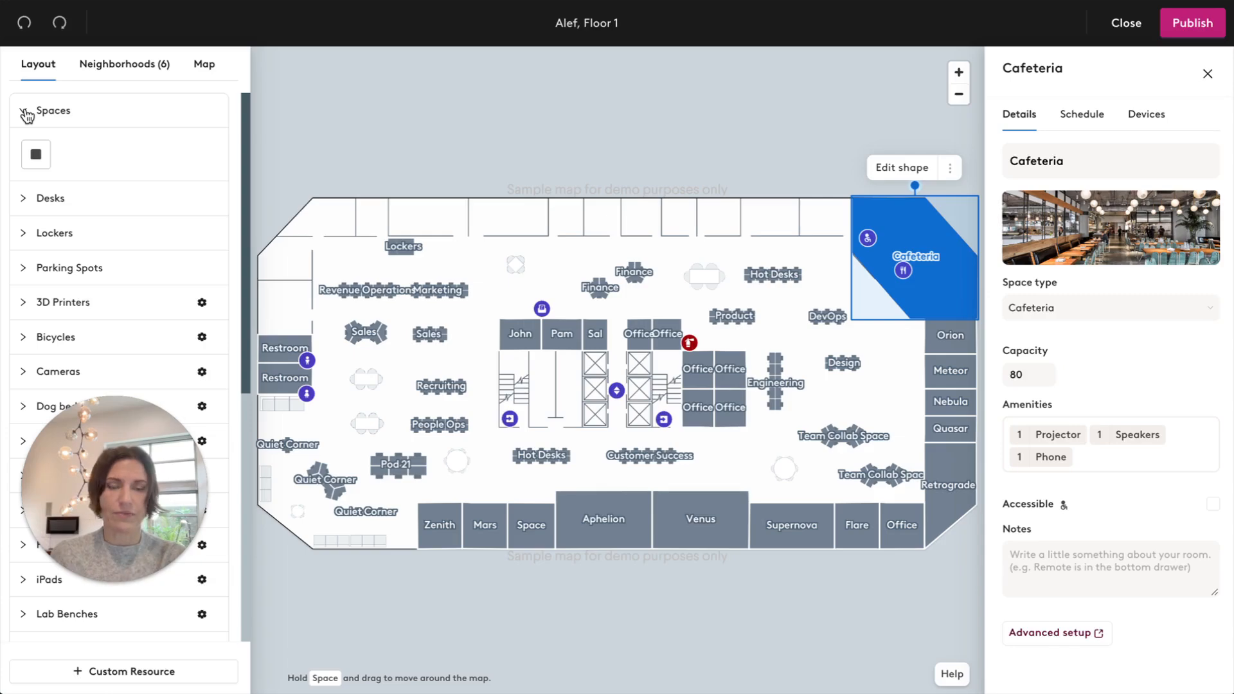
click(26, 113)
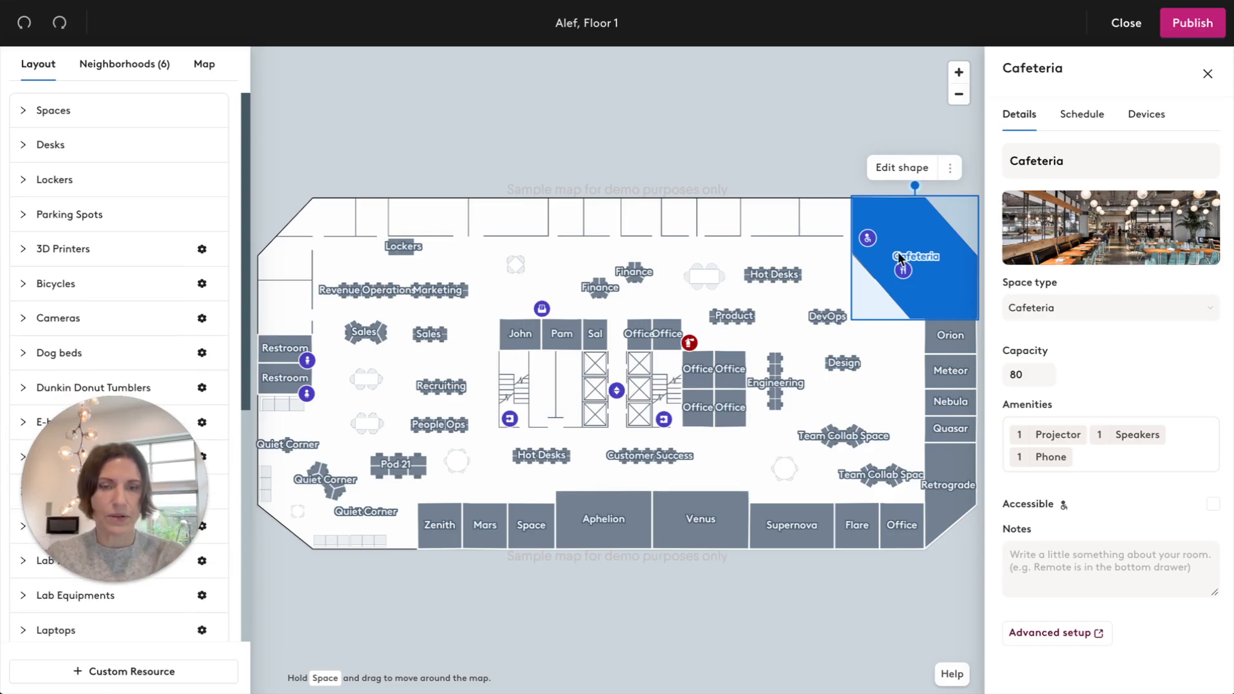
mouse_move(1112, 228)
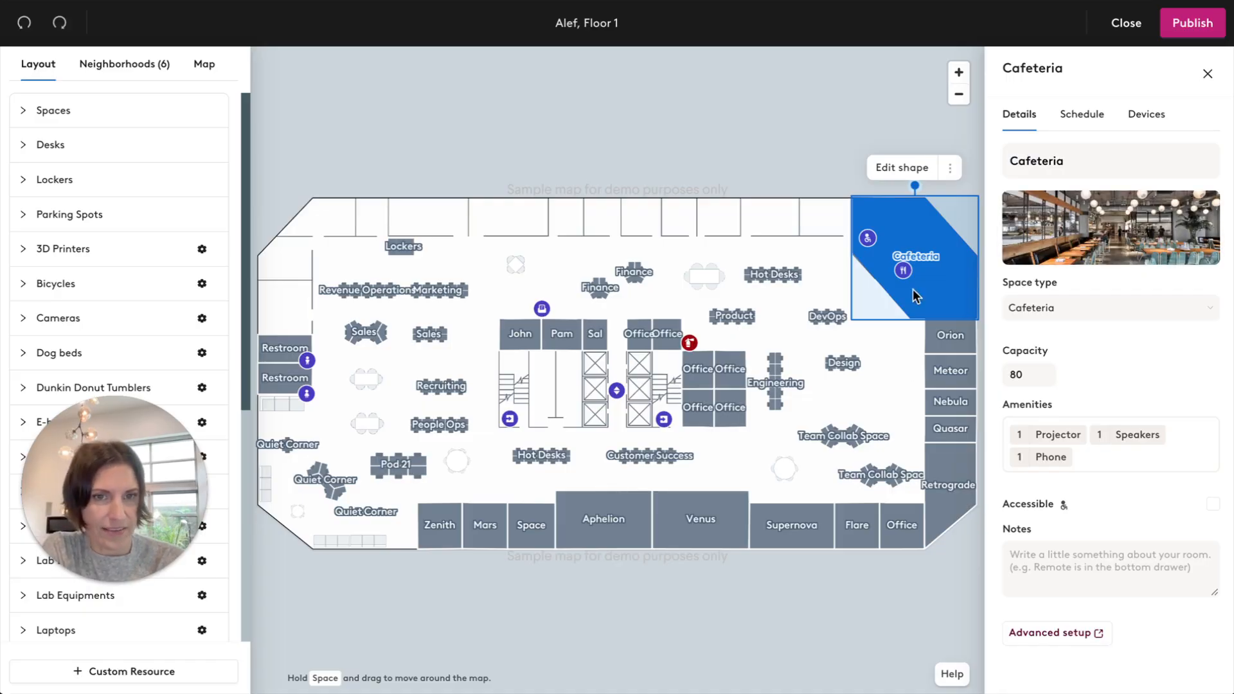
Try reshaping the Cafeteria by pulling its left corner outward towards the DevOps desks, and undo the change.
click(902, 168)
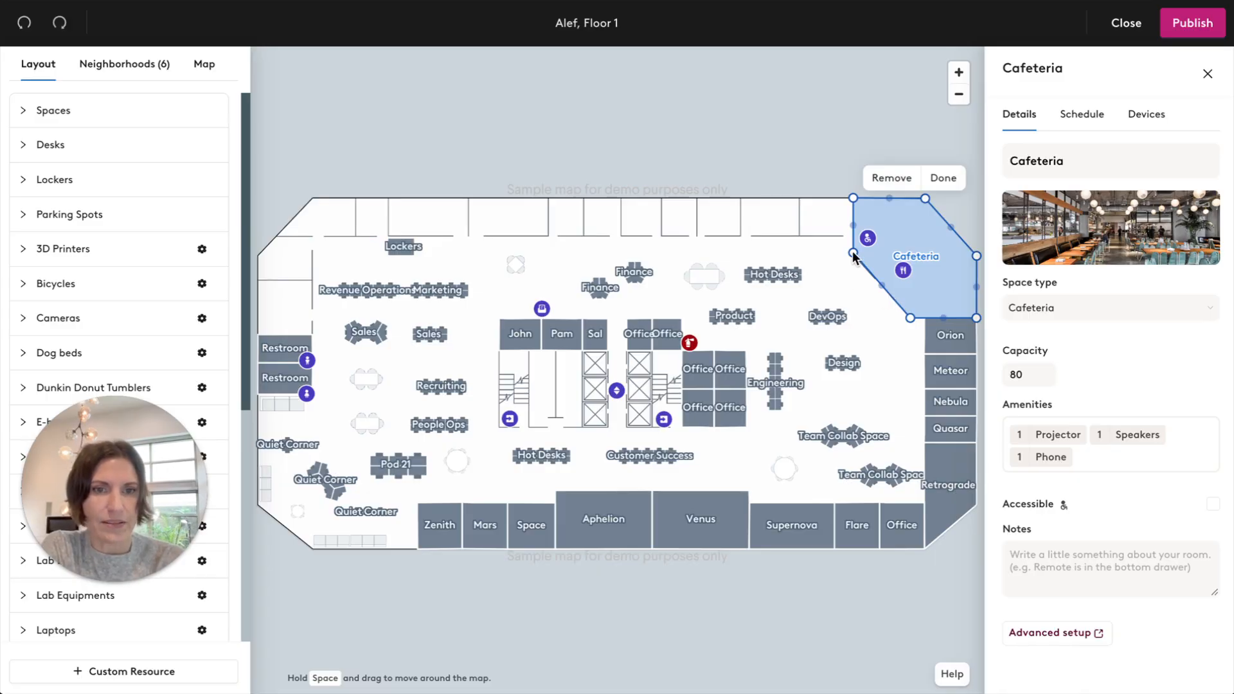
drag(854, 254, 821, 295)
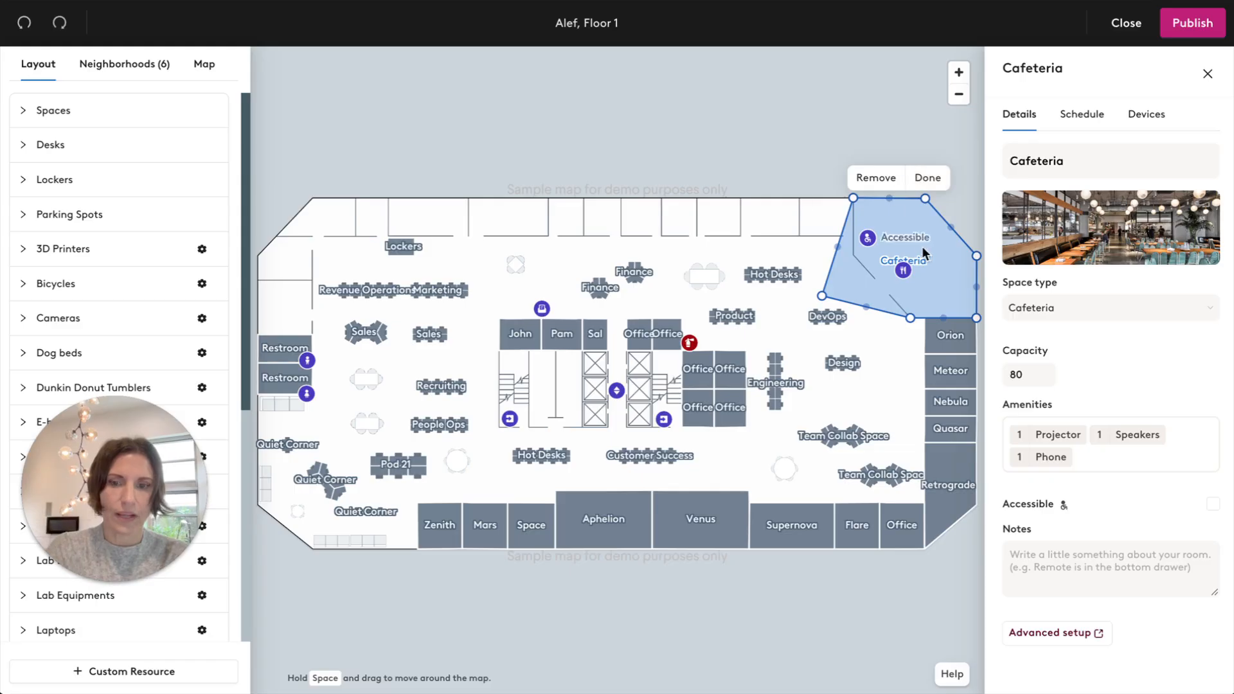
key(ctrl+z)
click(700, 172)
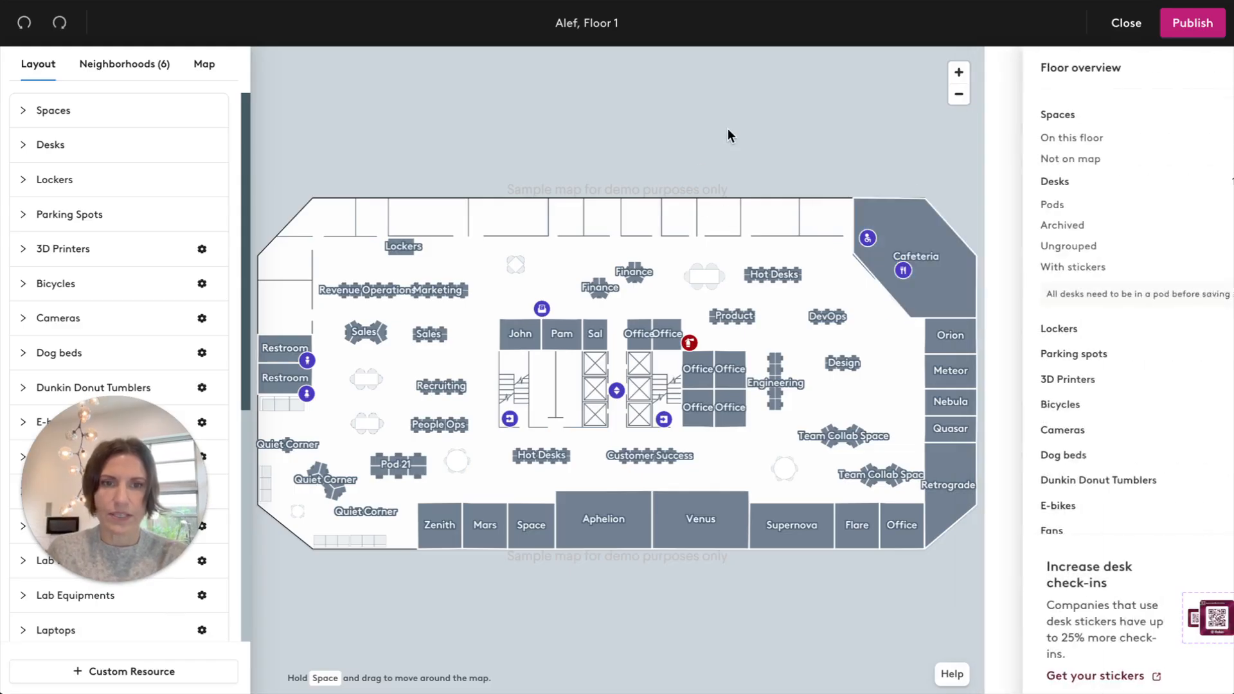
Look through the resource types available for the layout and inspect the placement shapes offered for iPads and Microscopes.
drag(246, 302, 248, 483)
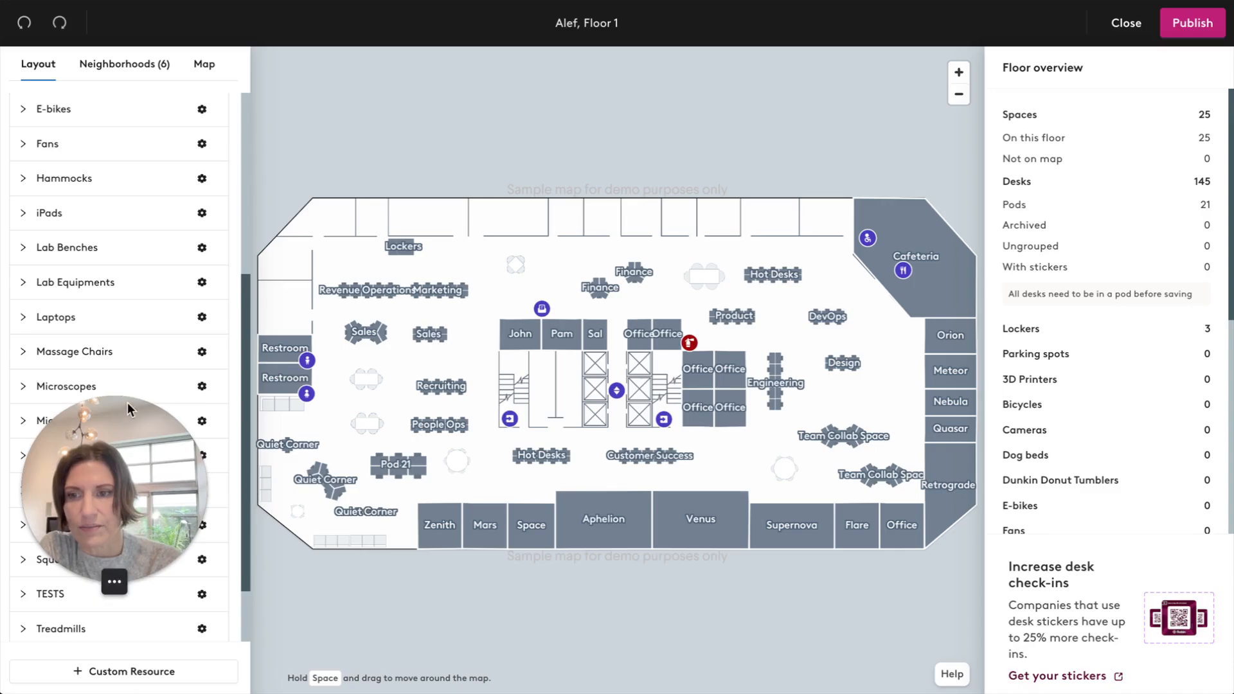
drag(123, 405, 353, 495)
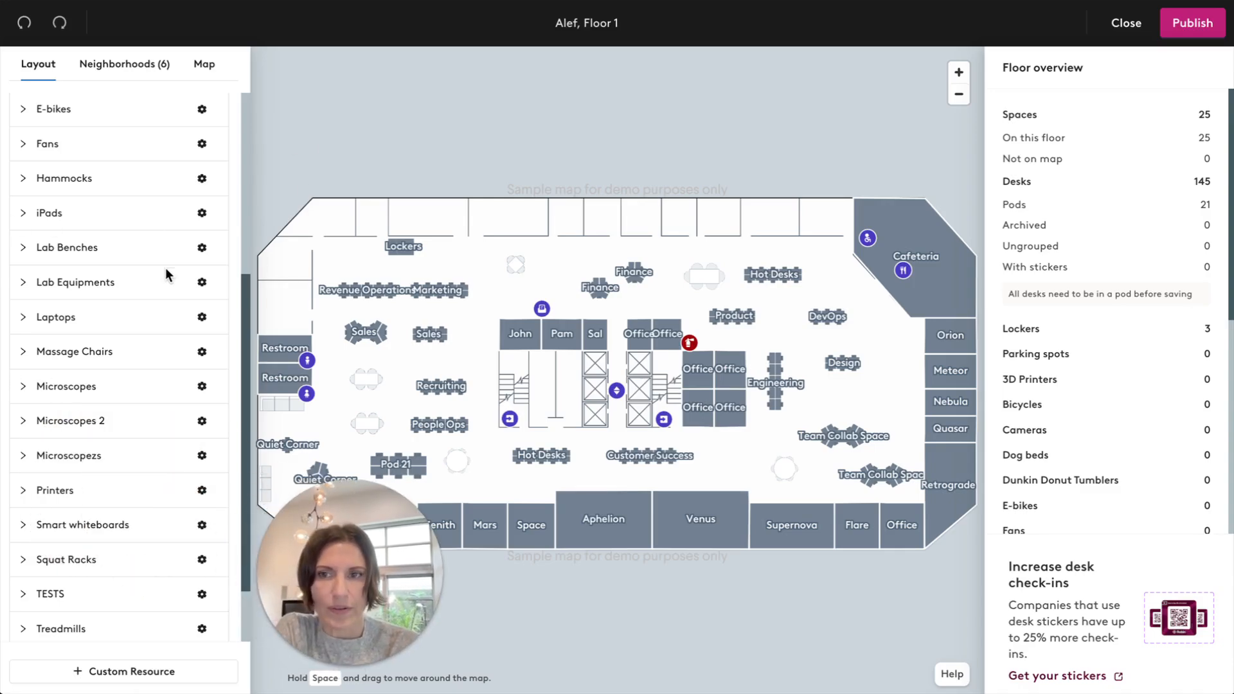
click(24, 148)
click(24, 148)
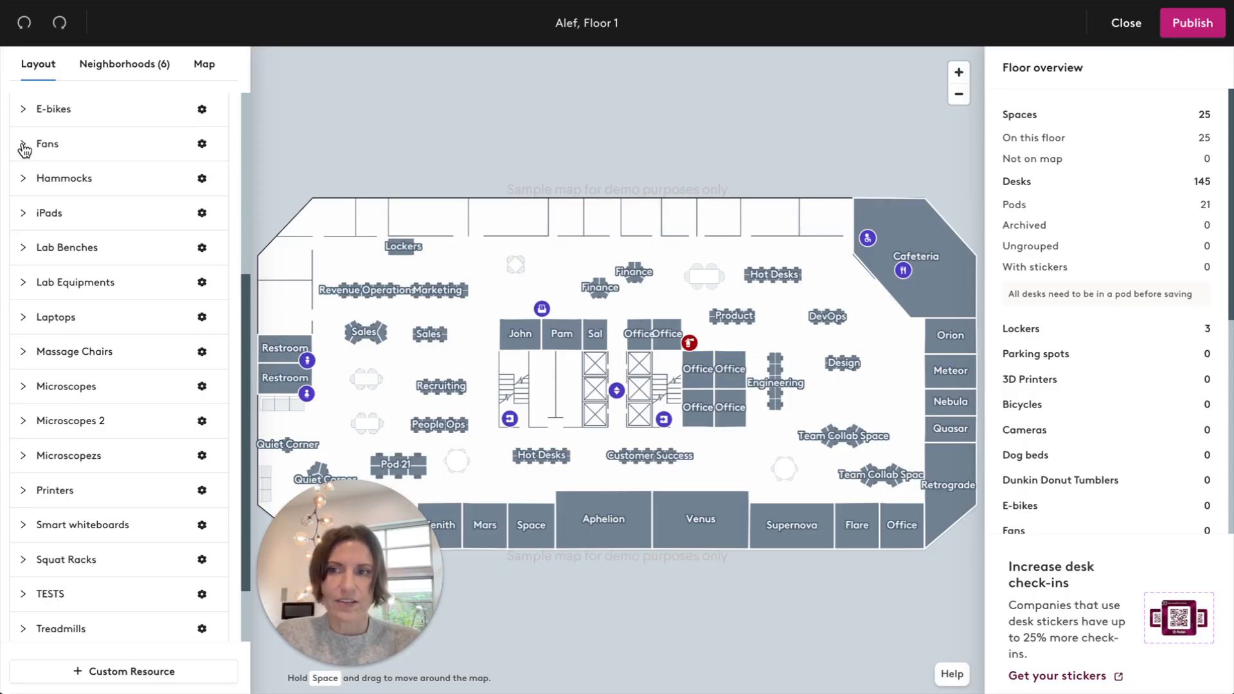
click(23, 214)
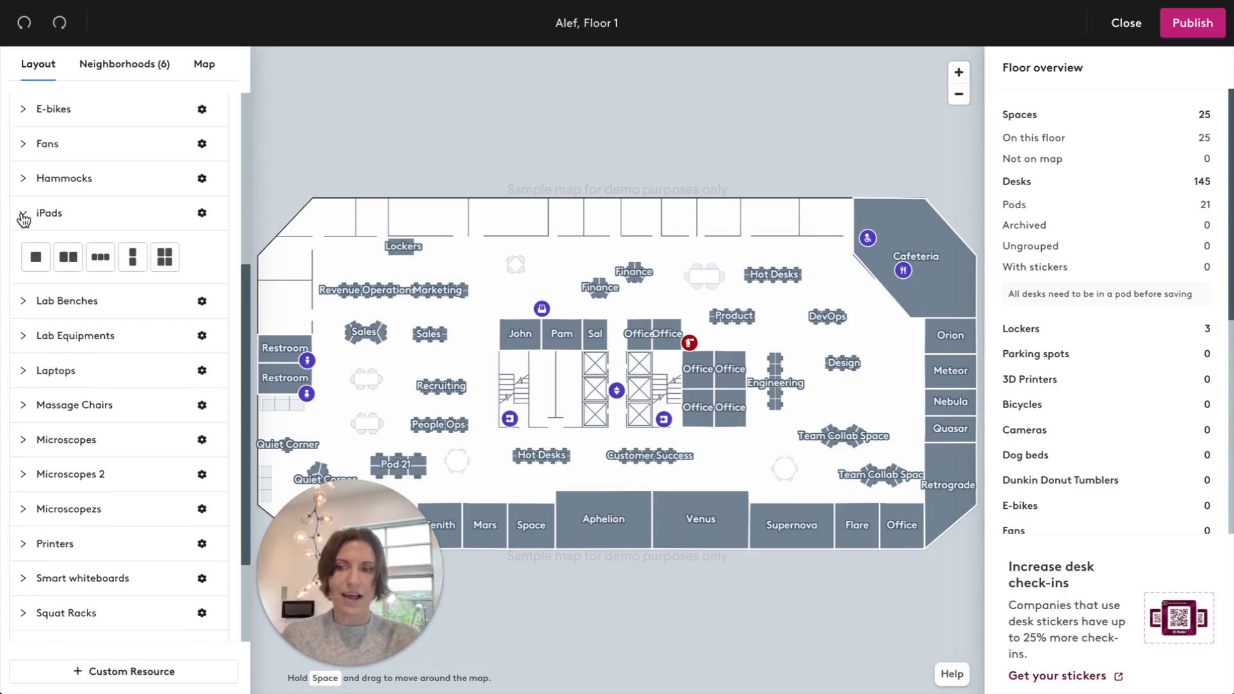
click(24, 443)
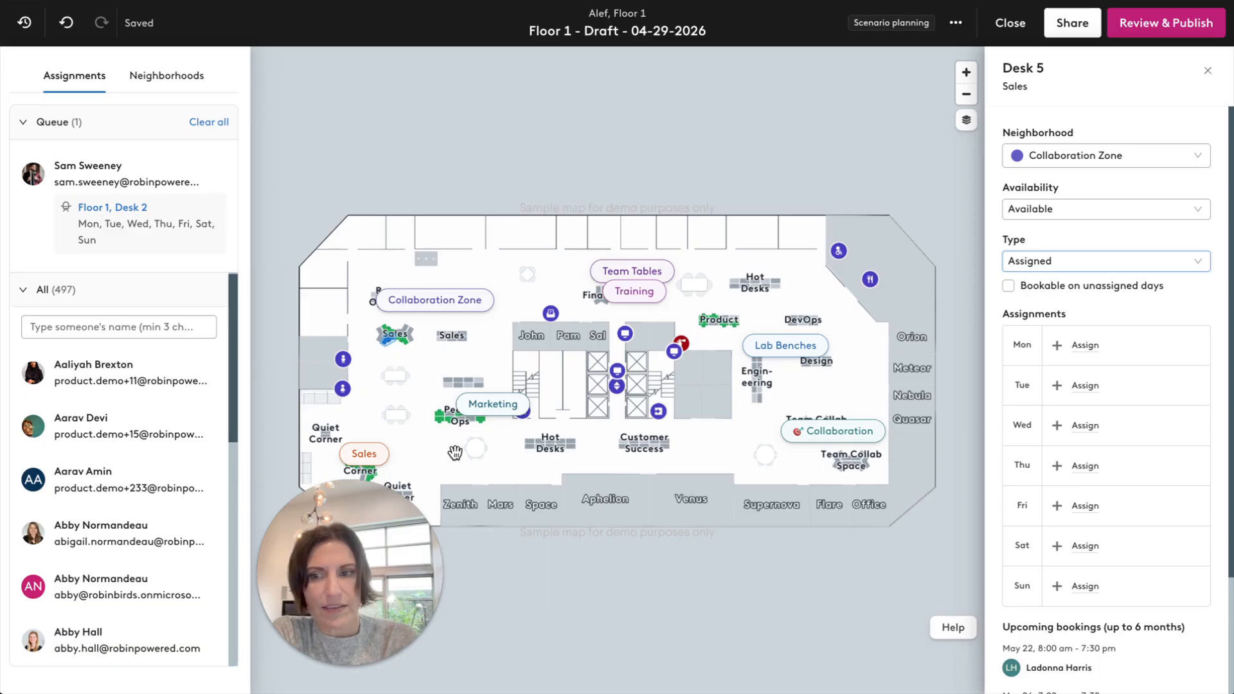
Review the draft's neighborhoods and the new neighborhood form, and close the form without creating one.
click(173, 77)
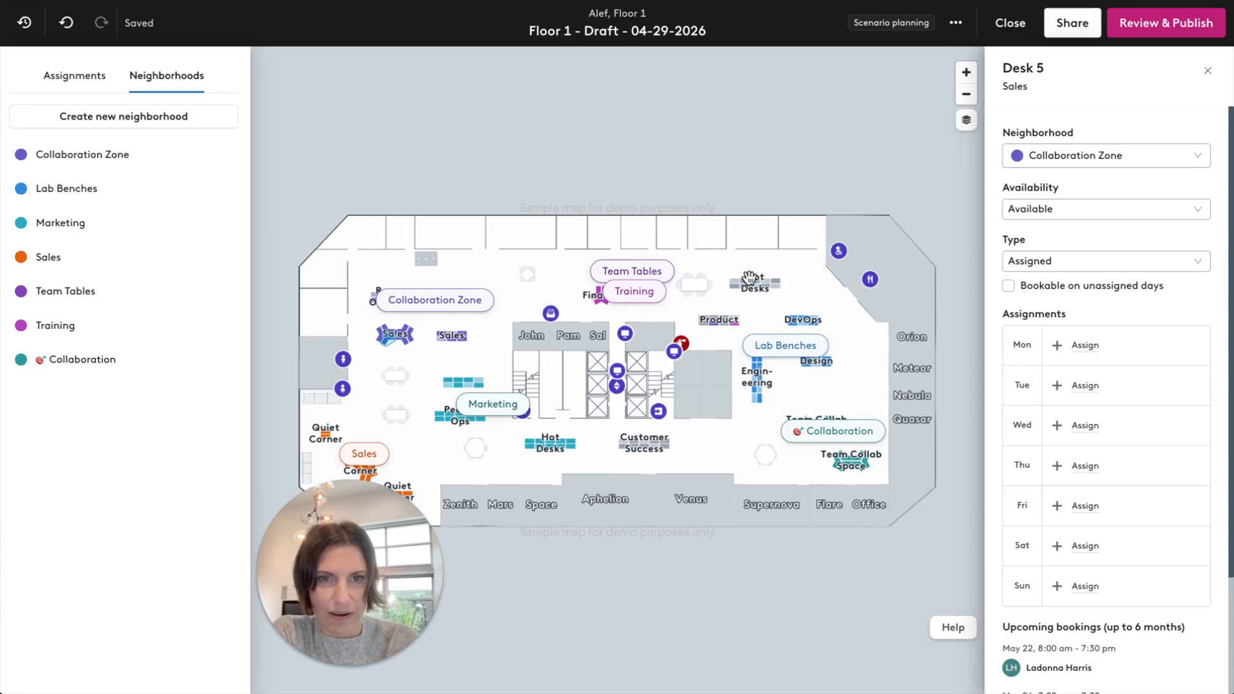
click(128, 119)
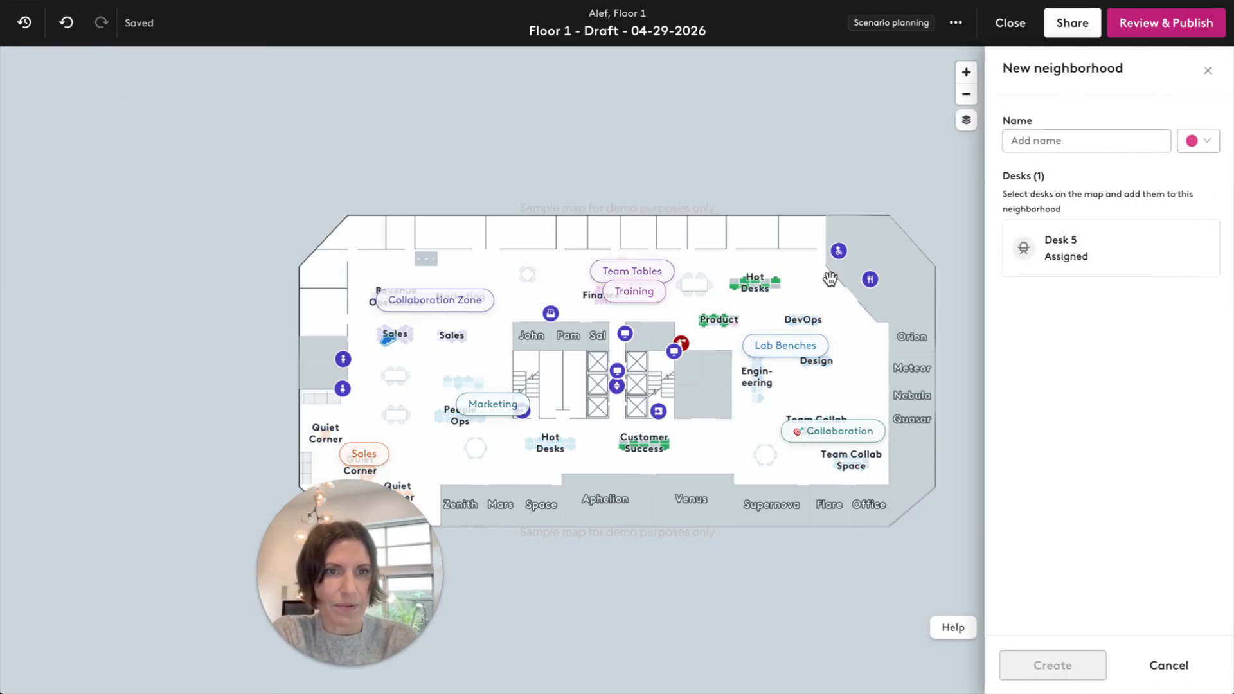
click(1210, 73)
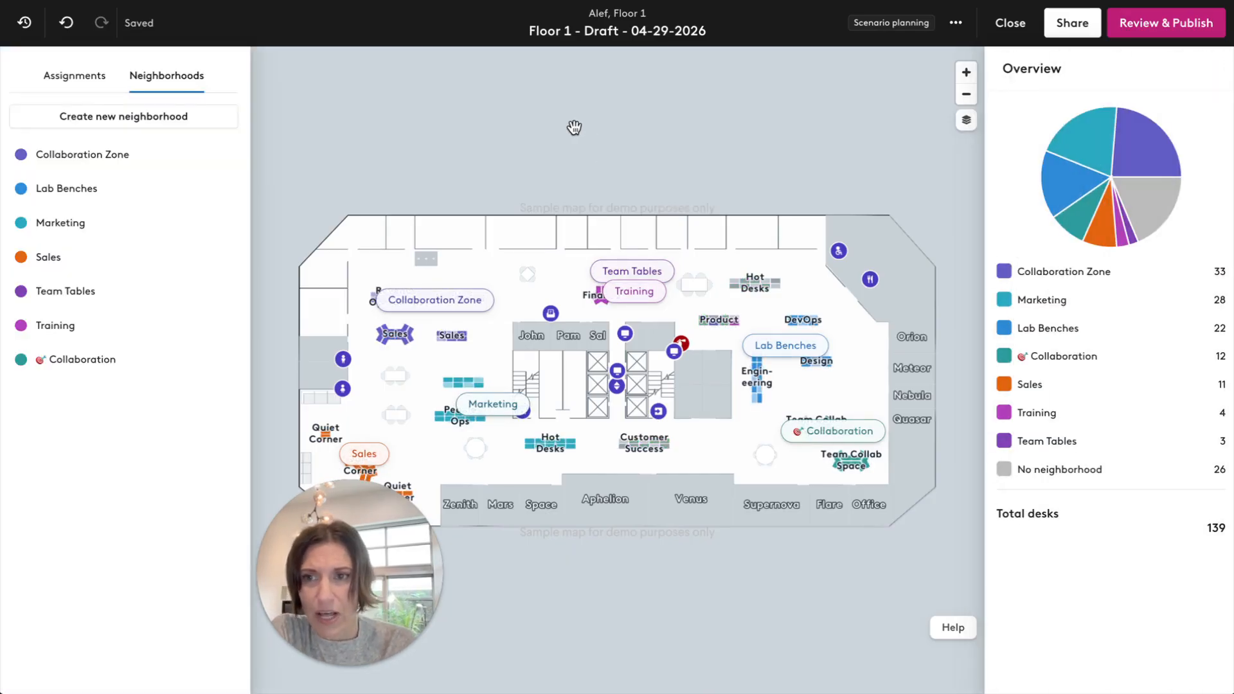
Assign an employee from the people list to Desk 5 in the Sales pod for Monday, Tuesday and Wednesday only.
click(72, 76)
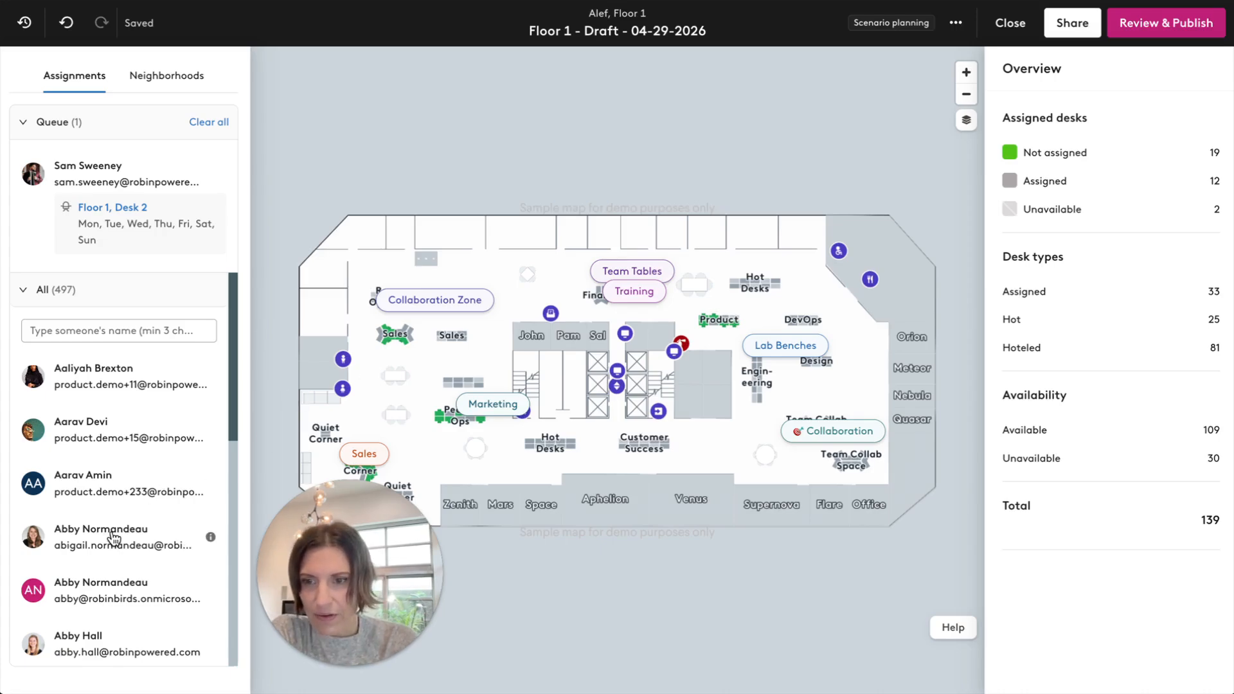
drag(110, 542, 388, 345)
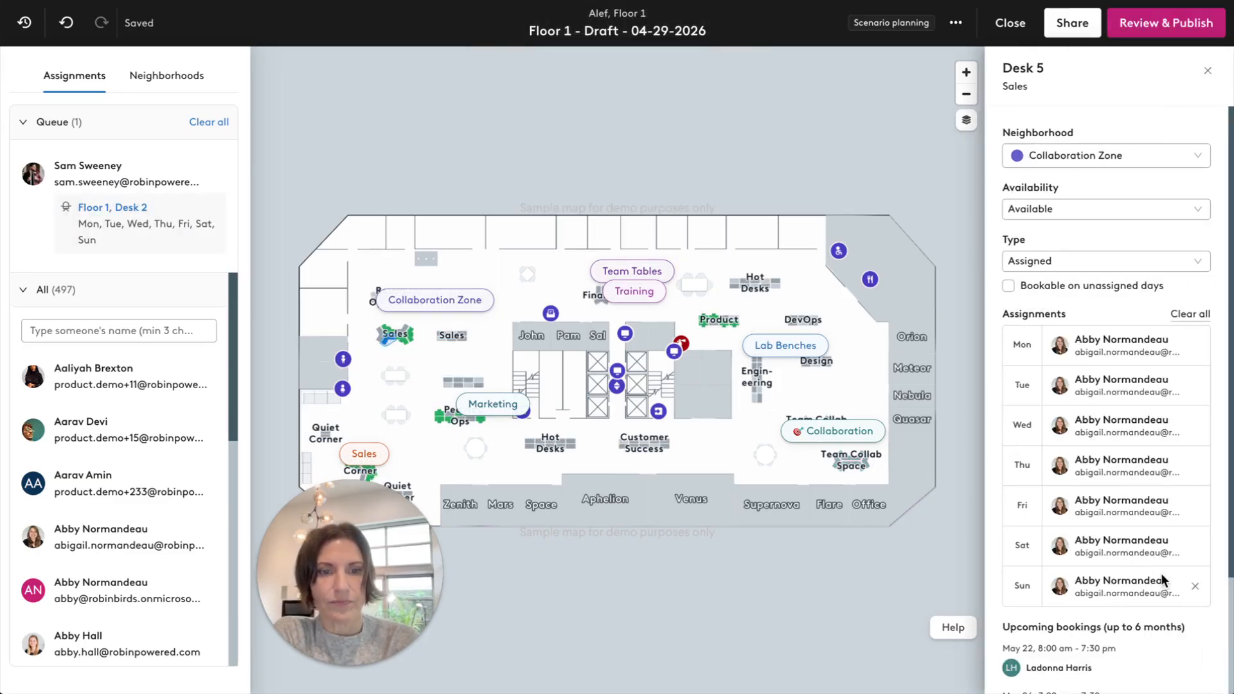
click(1197, 551)
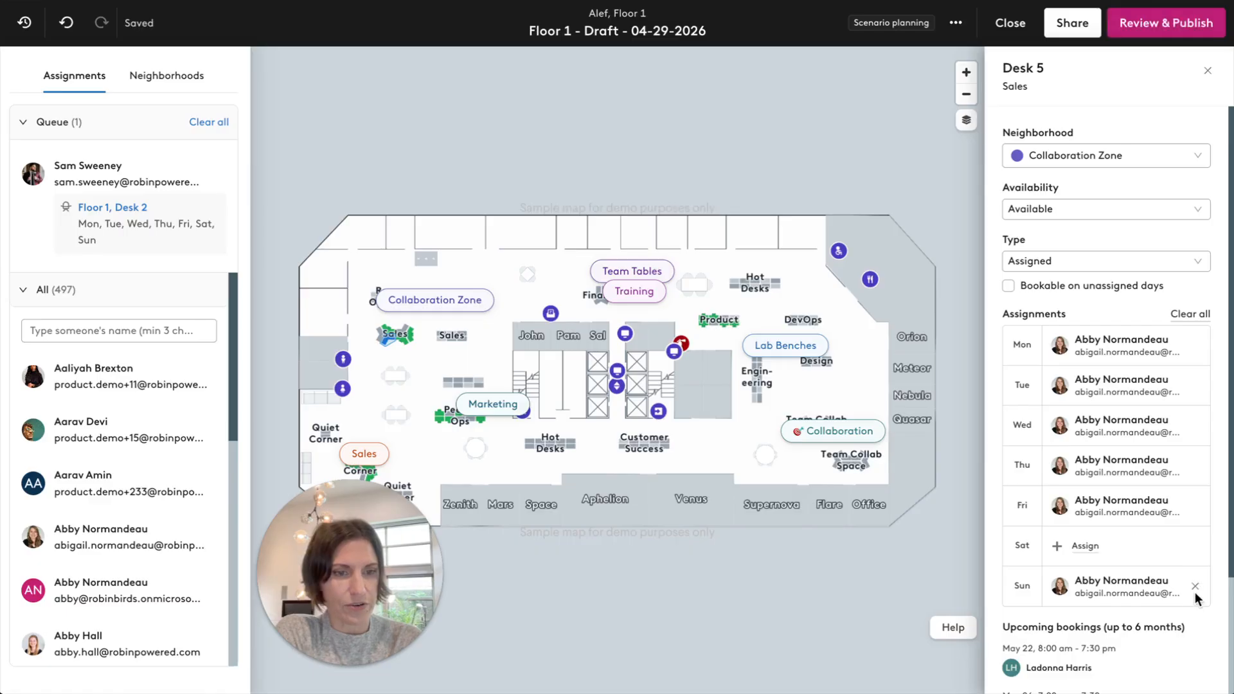
click(1196, 587)
click(1195, 467)
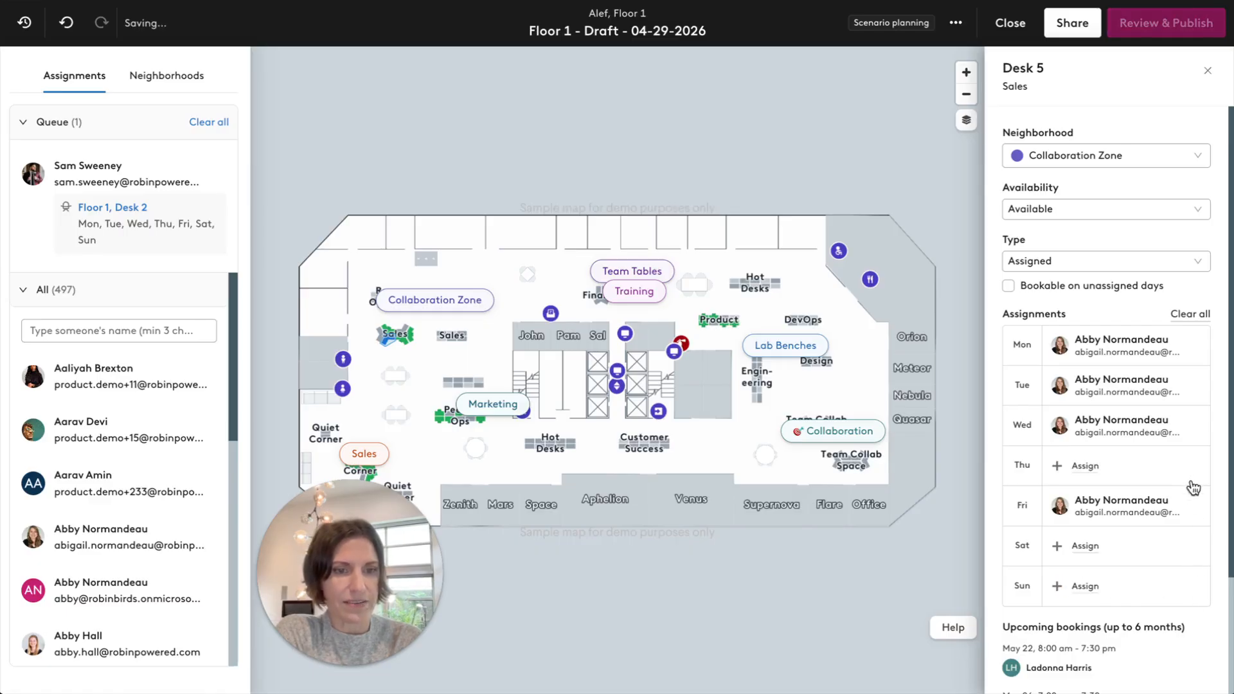
click(1194, 509)
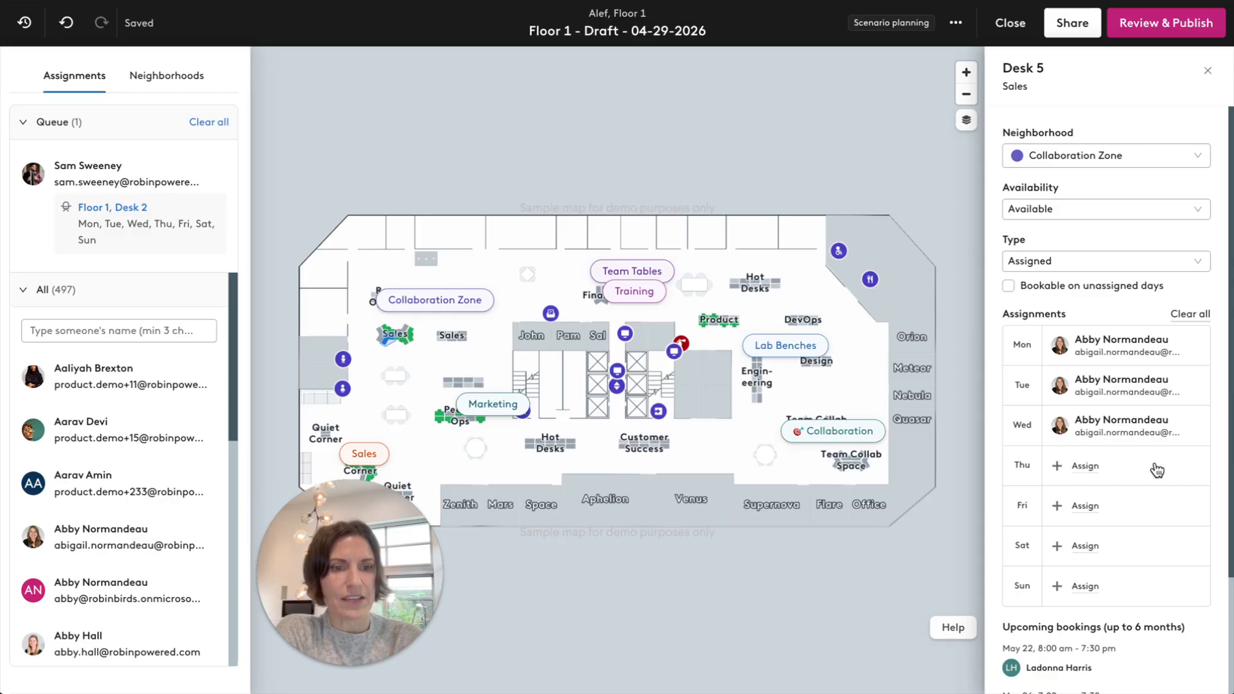
Check the suggested assignees for Desk 5's Thursday slot, leave it empty, and view the assignments around the Product desks.
click(1084, 465)
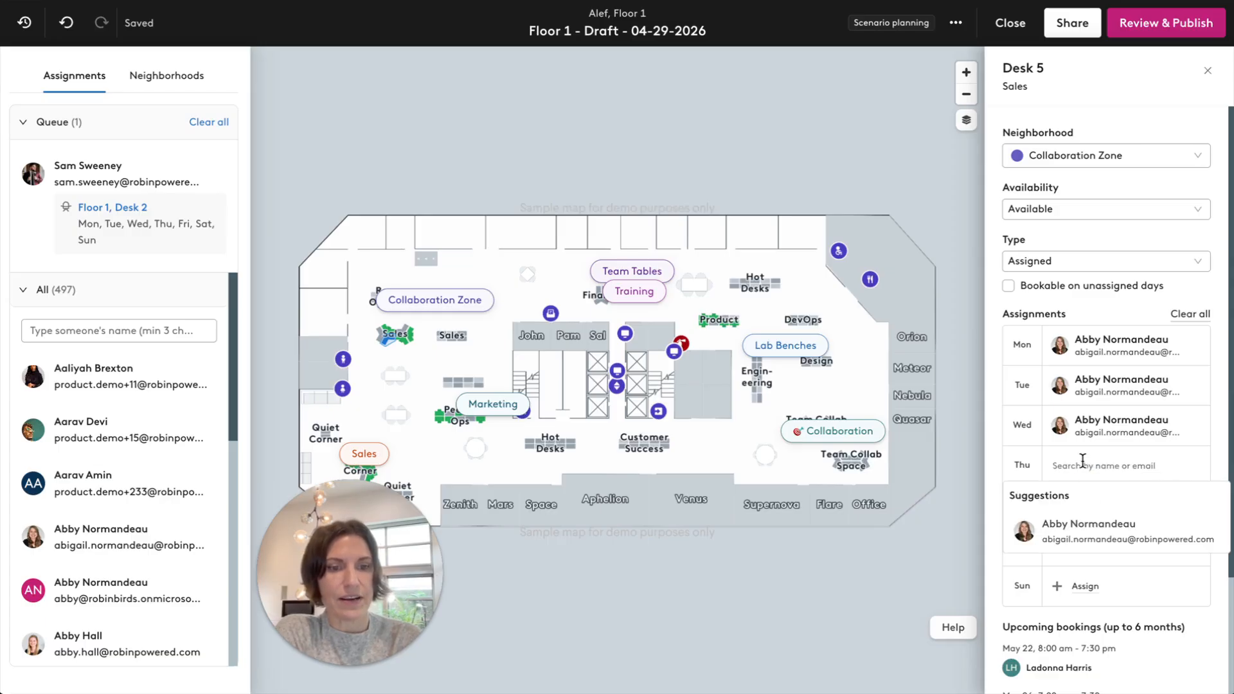
click(975, 461)
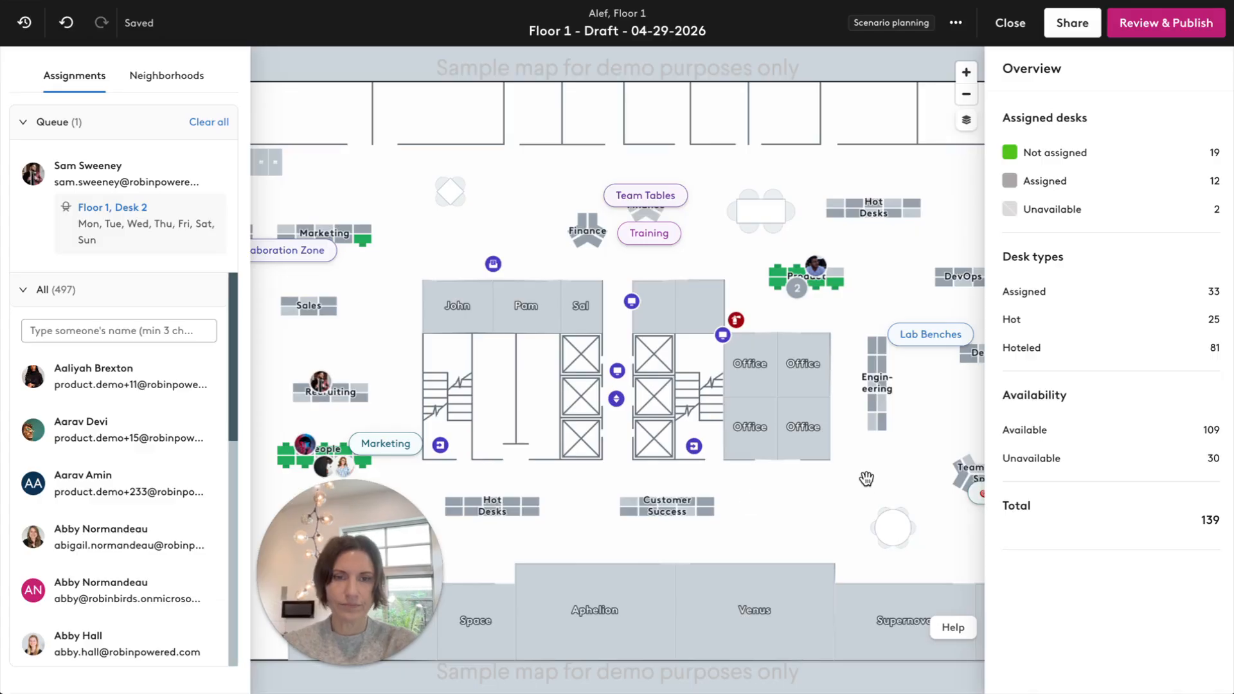
drag(886, 496, 711, 474)
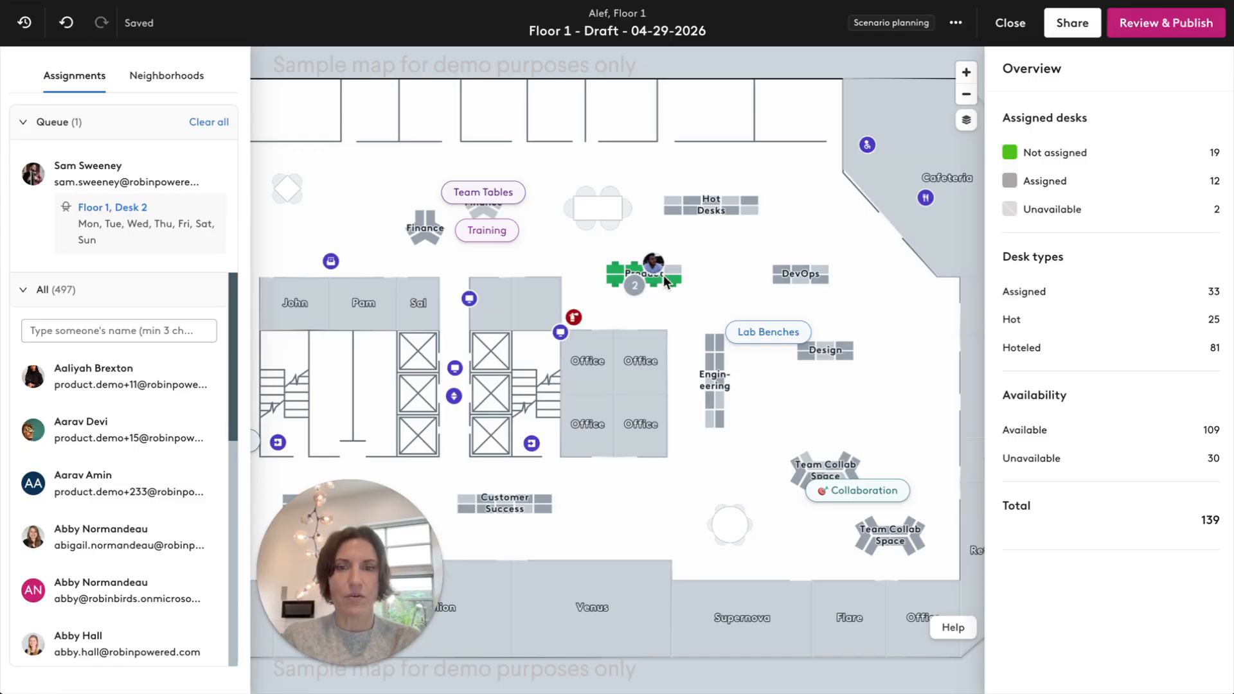
Select a colleague as a Viewer in the draft's sharing settings and lock edits in the draft for all users.
click(959, 23)
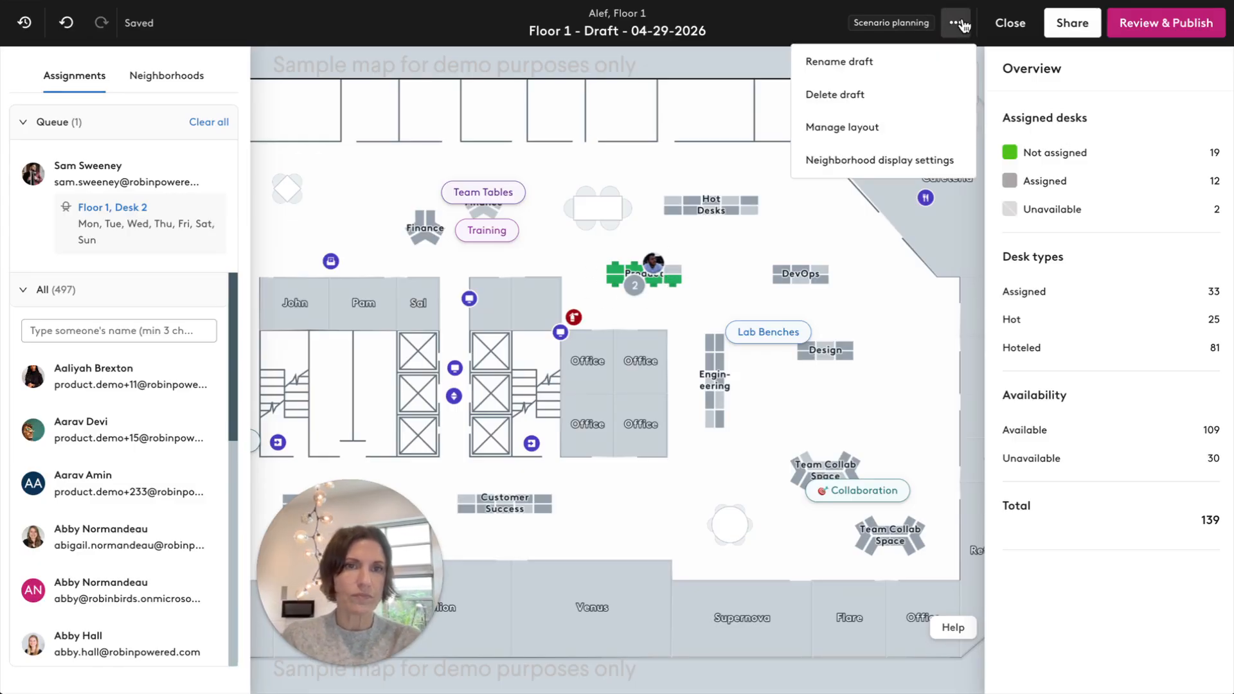
click(1071, 23)
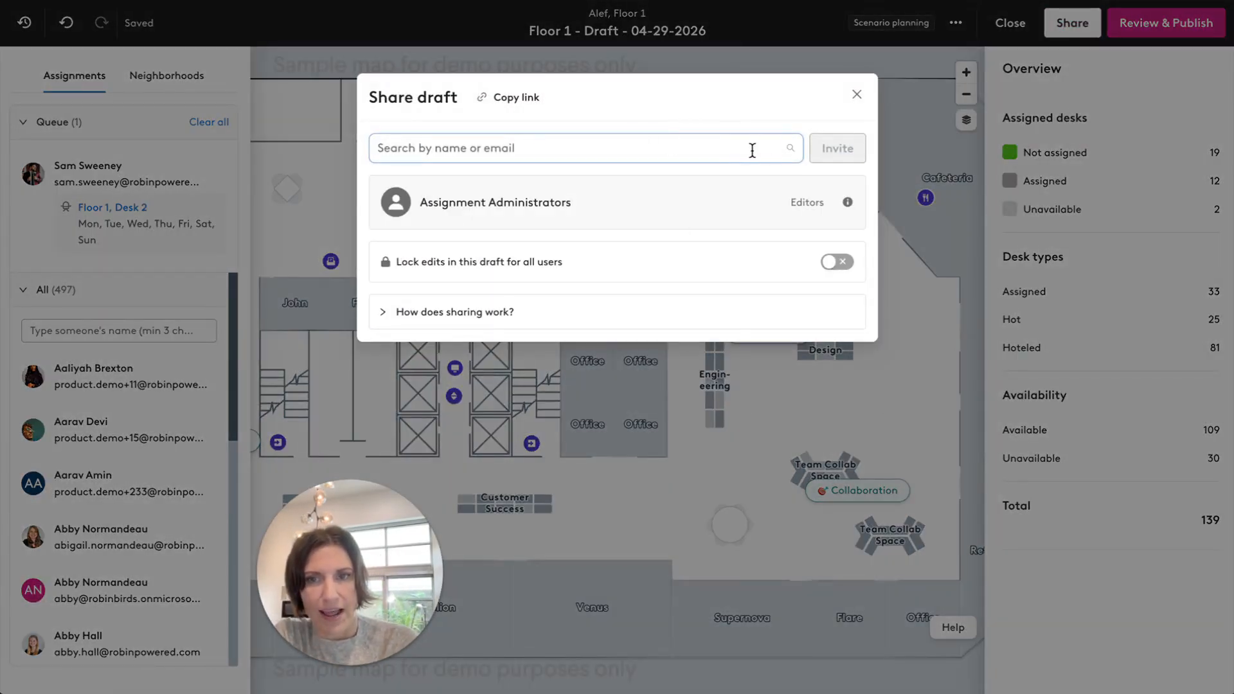
text(au)
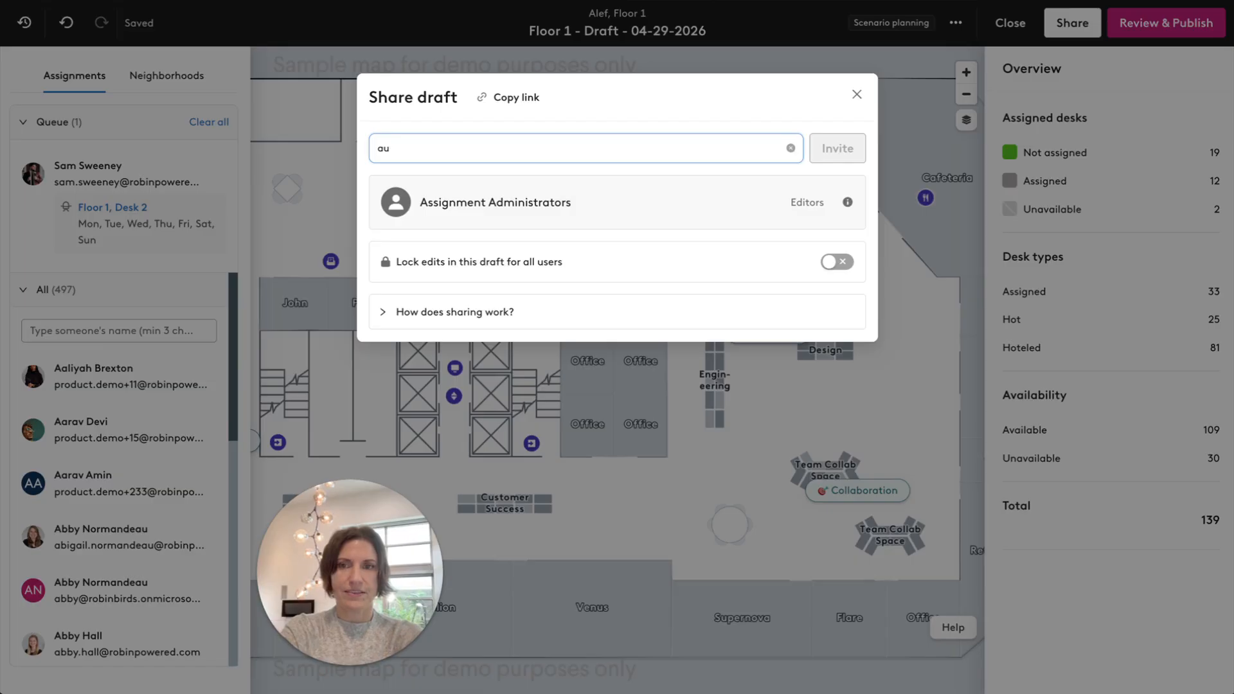
text(stin)
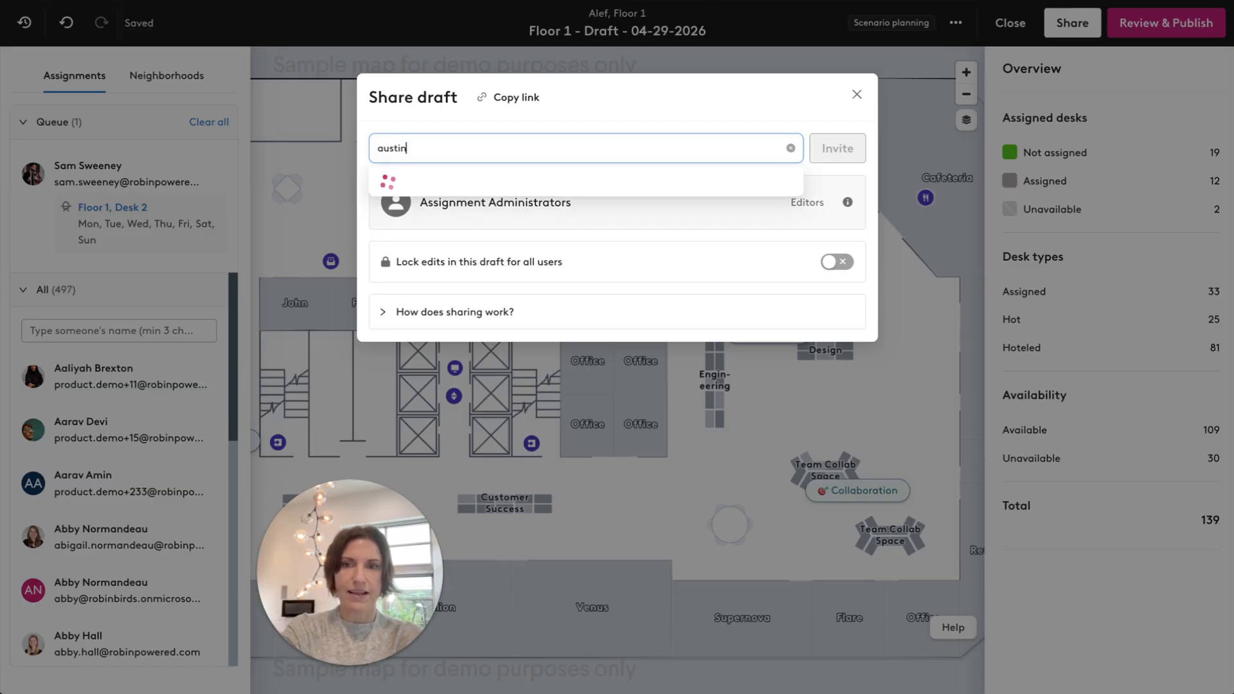
click(681, 204)
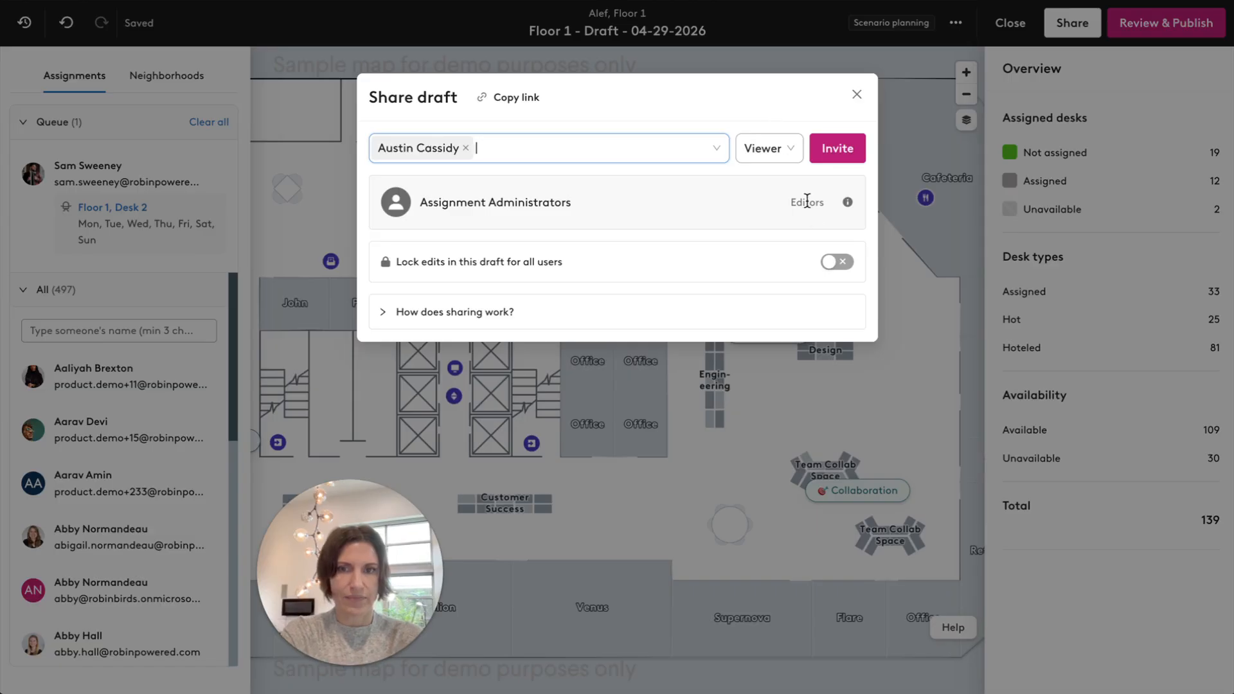
click(833, 263)
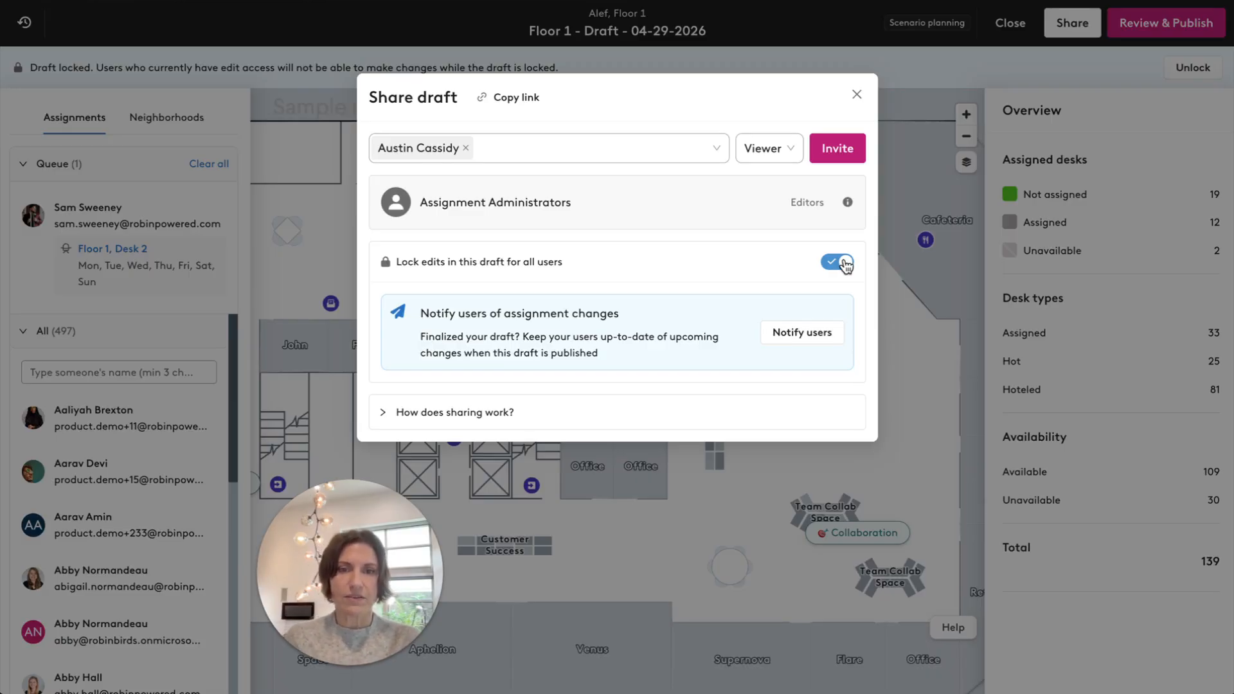
Review the assignment-change notification form and the publish review's assignment, desk and cancelled-booking changes, closing both without sending or publishing.
click(801, 333)
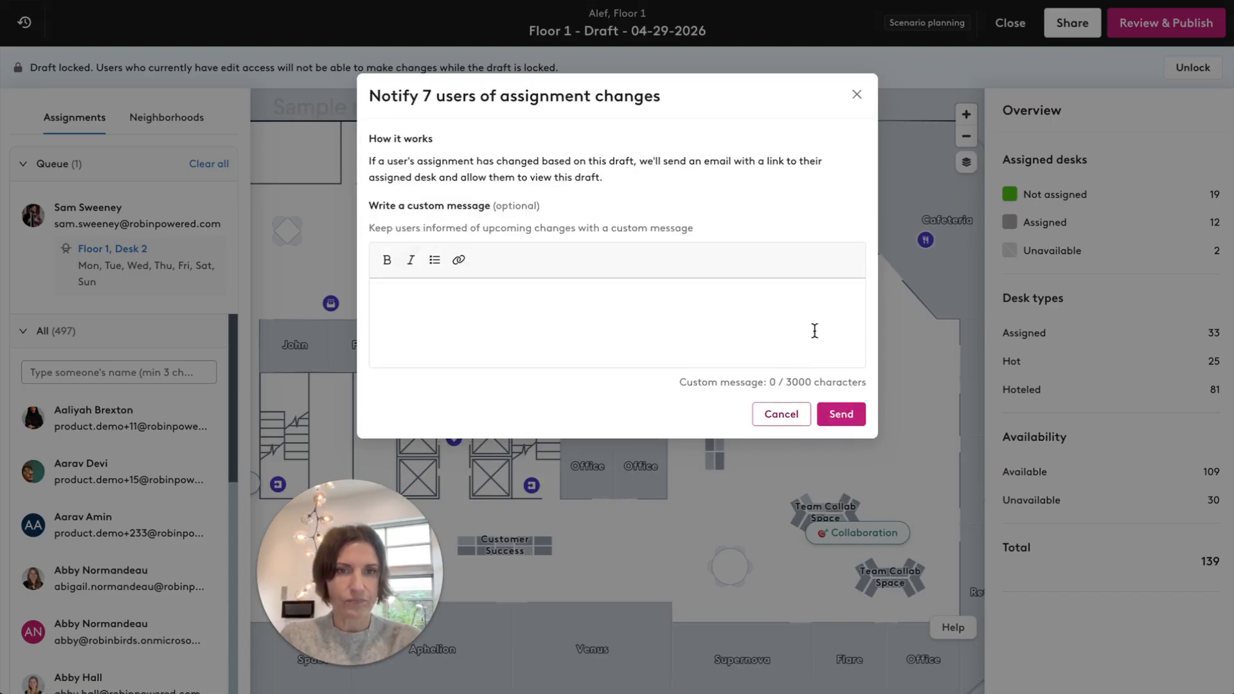
click(858, 97)
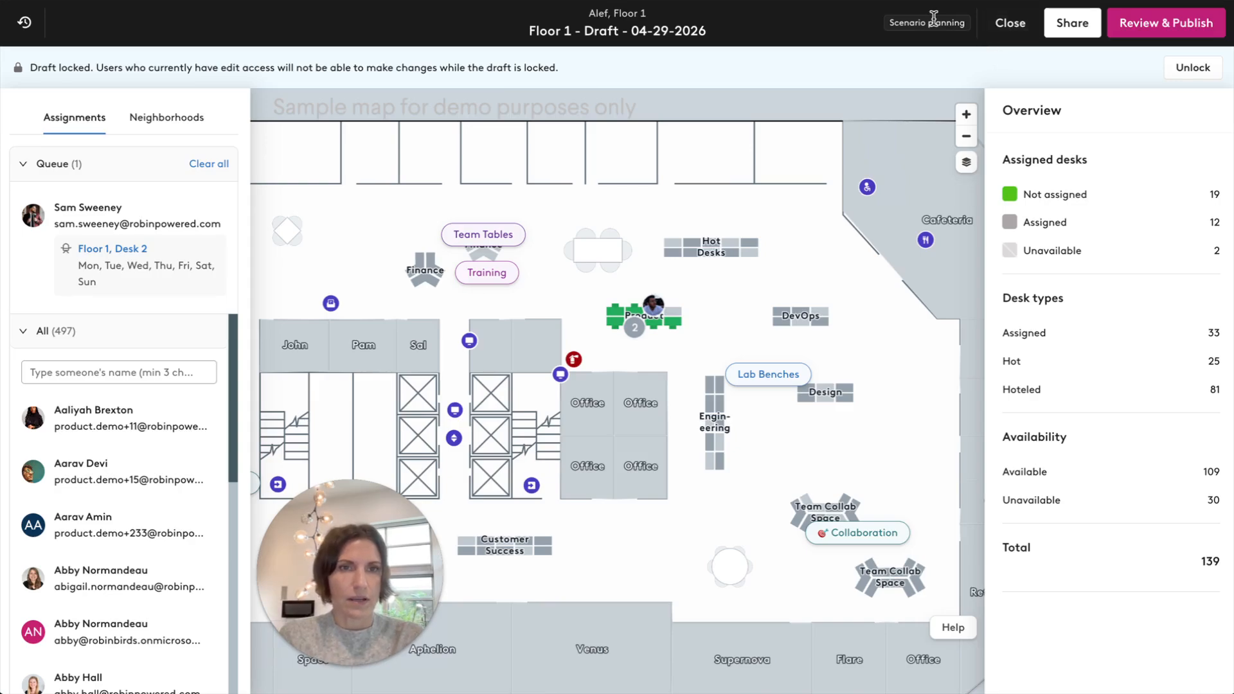
click(1147, 26)
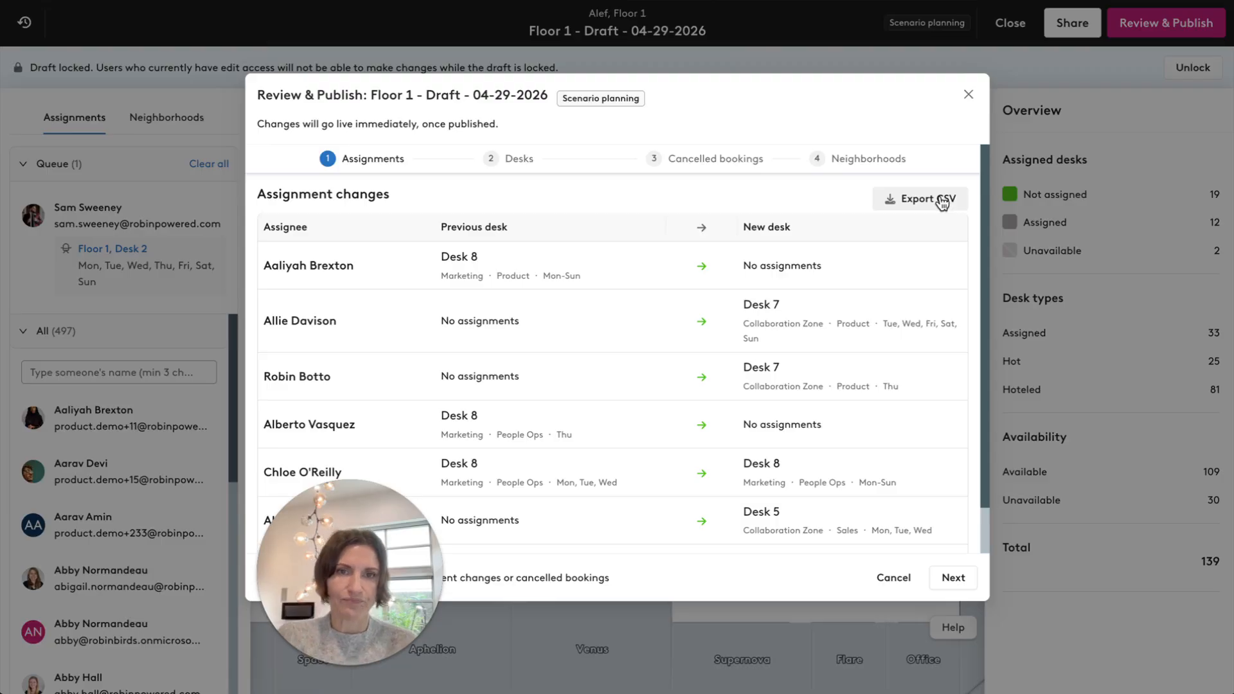
click(954, 578)
click(954, 578)
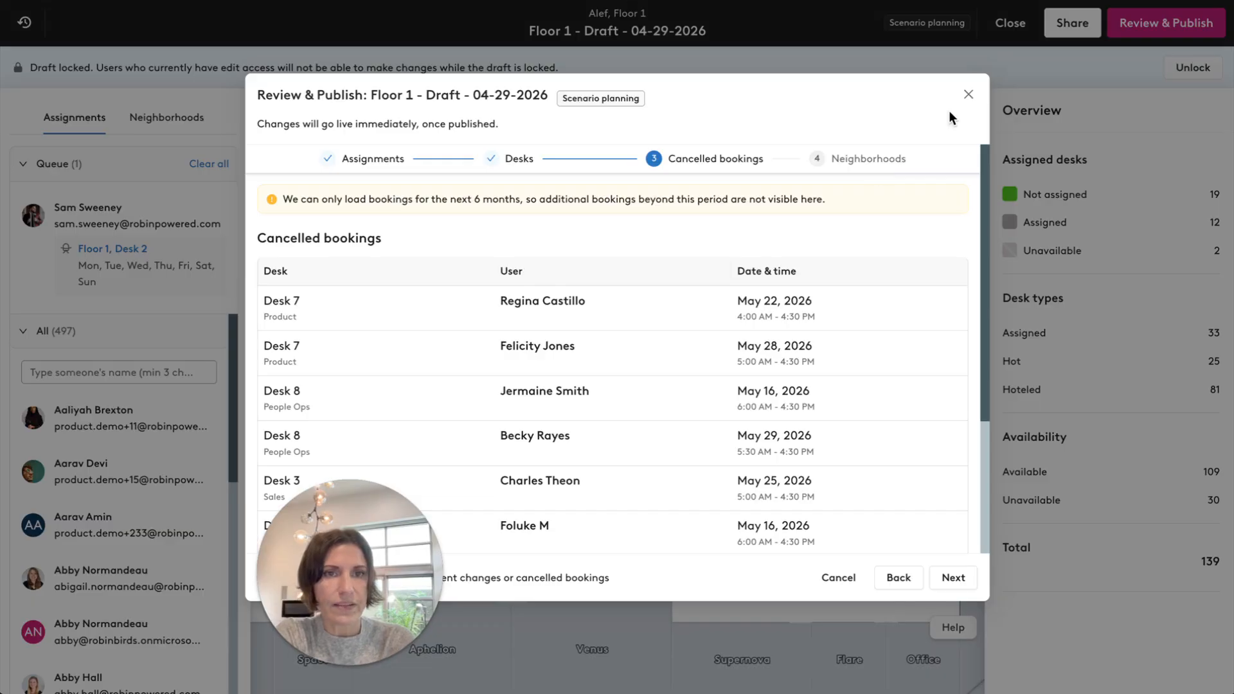
click(968, 95)
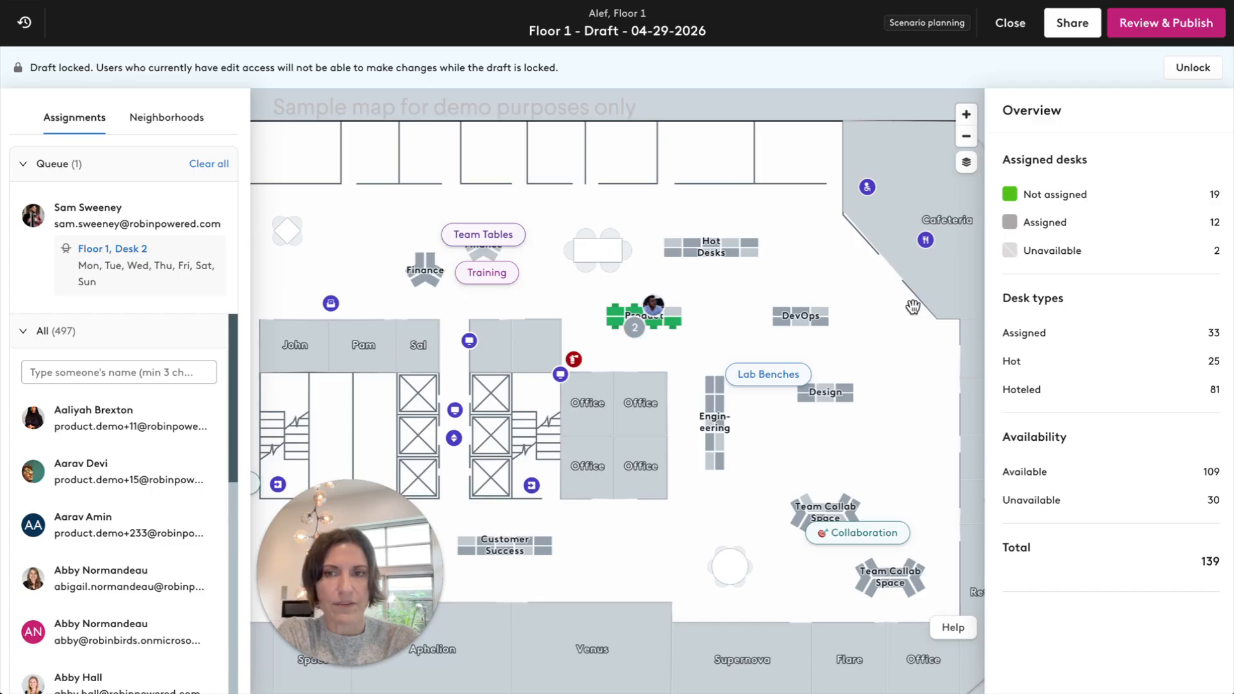
drag(903, 306, 956, 305)
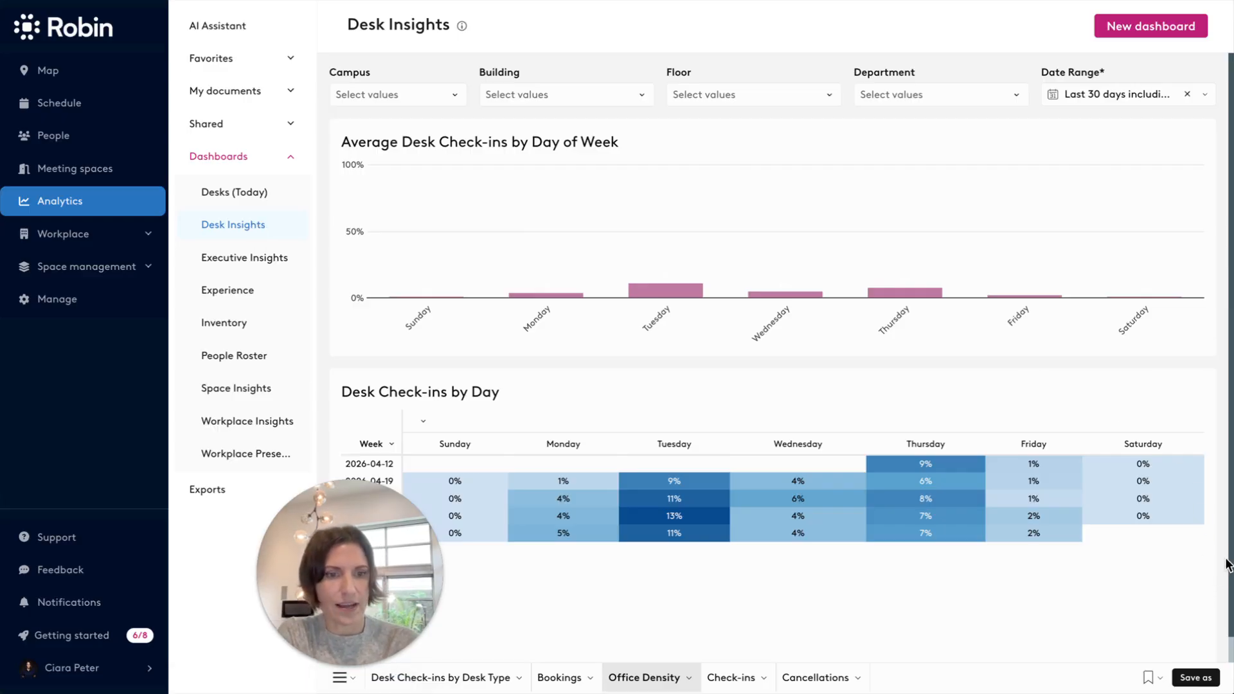
Examine the Office Density and Bookings reports of the Desk Insights dashboard, including the building filter.
scroll(1228, 491, down, 1)
scroll(1182, 356, up, 1)
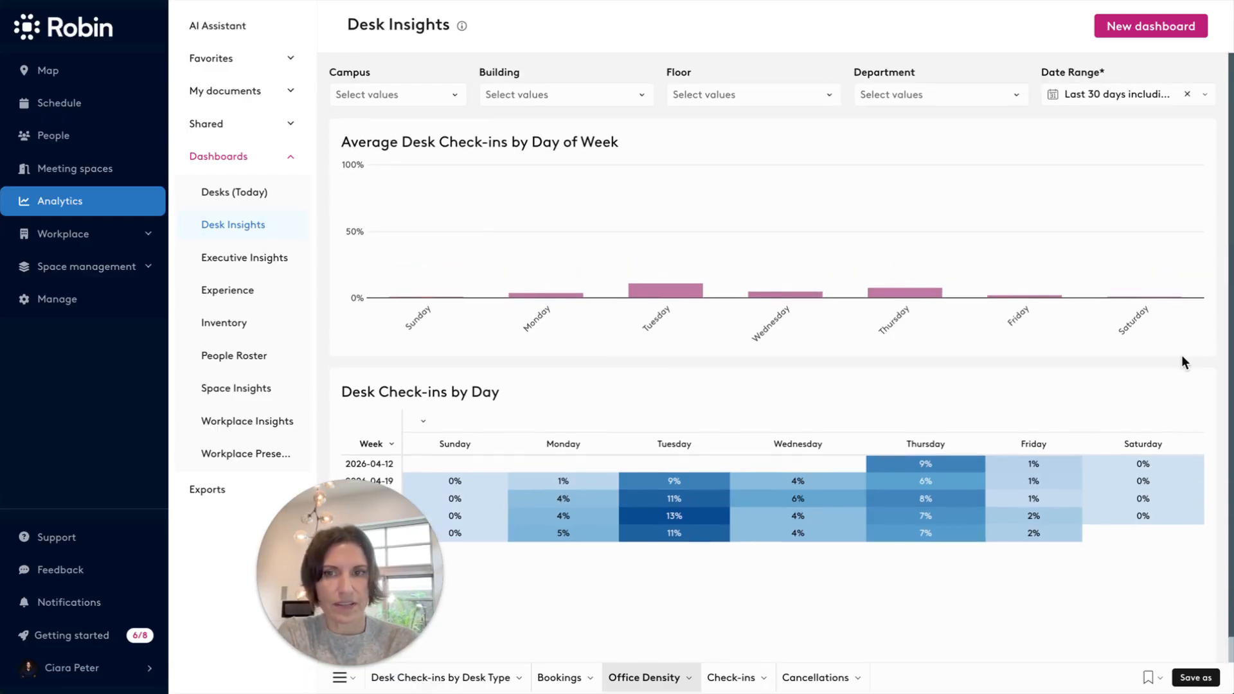
click(573, 93)
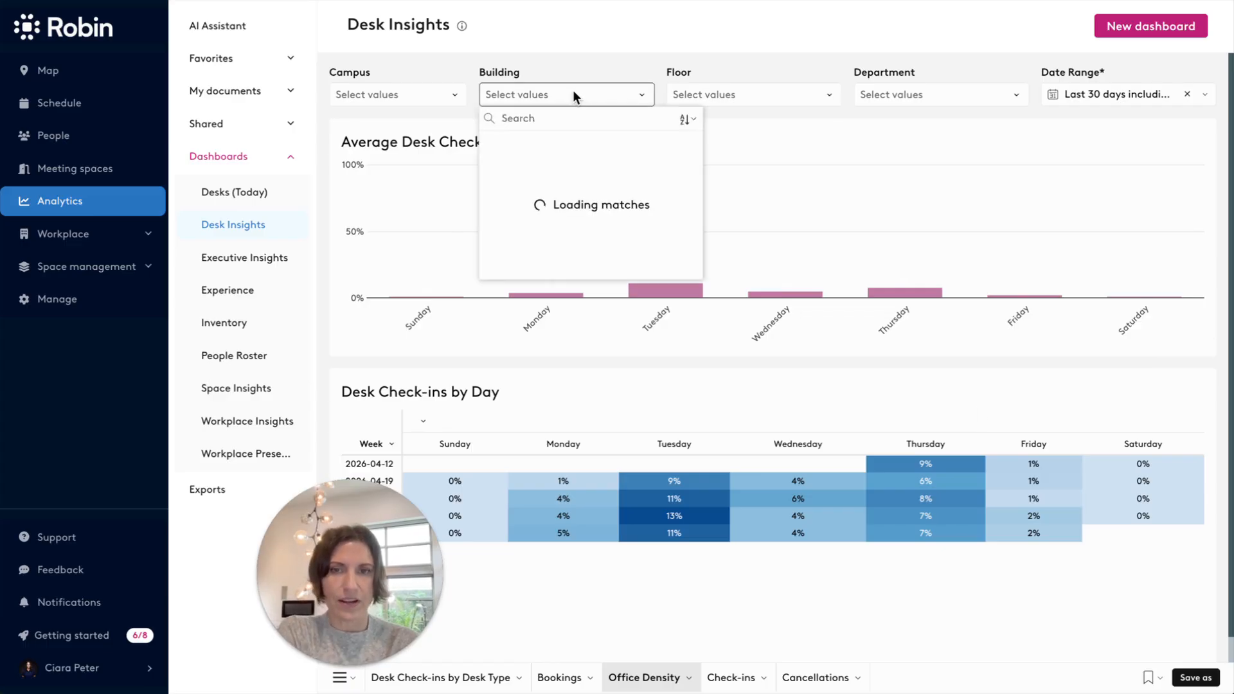
click(572, 92)
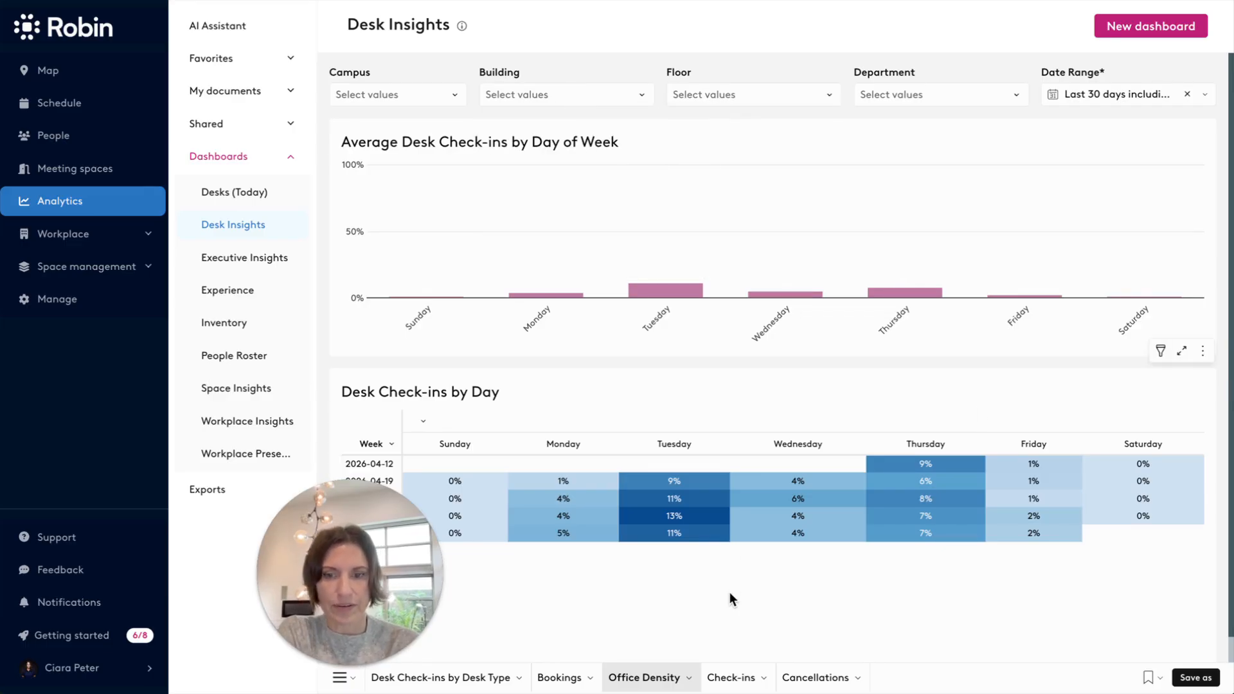
click(558, 677)
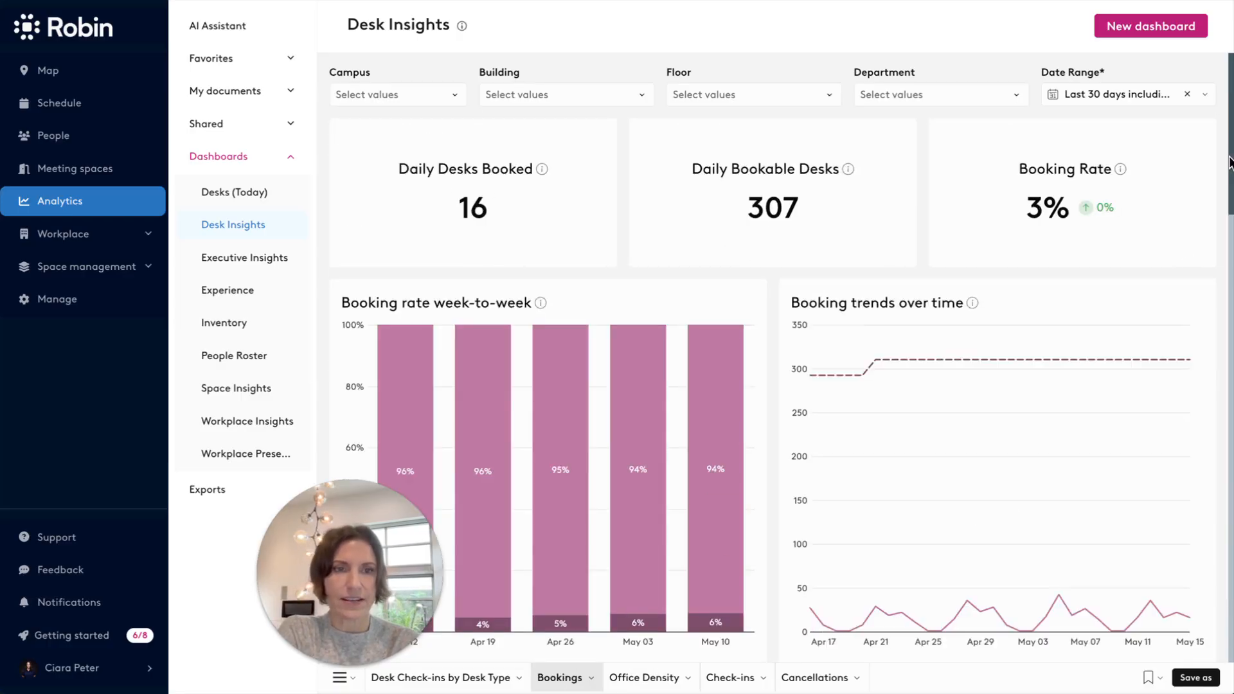
drag(1231, 129, 1218, 42)
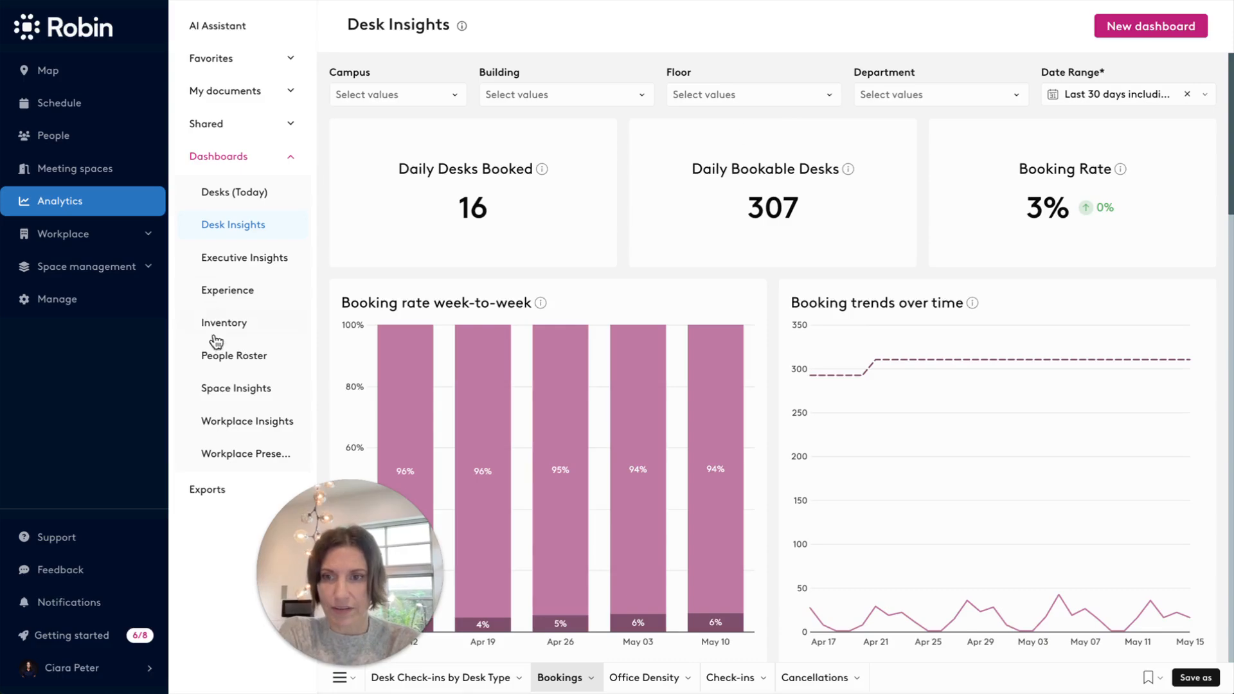
Open the Space Insights dashboard and examine its booking charts down to the bookings by department.
click(230, 389)
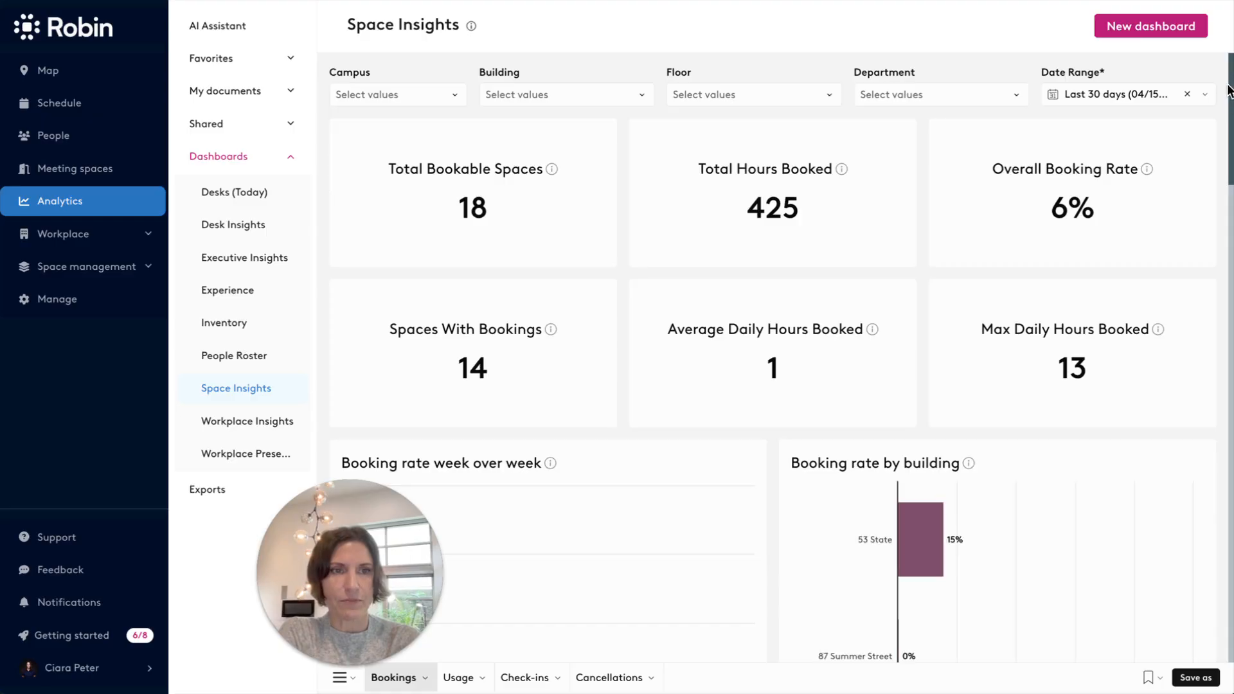
drag(1230, 95, 1215, 421)
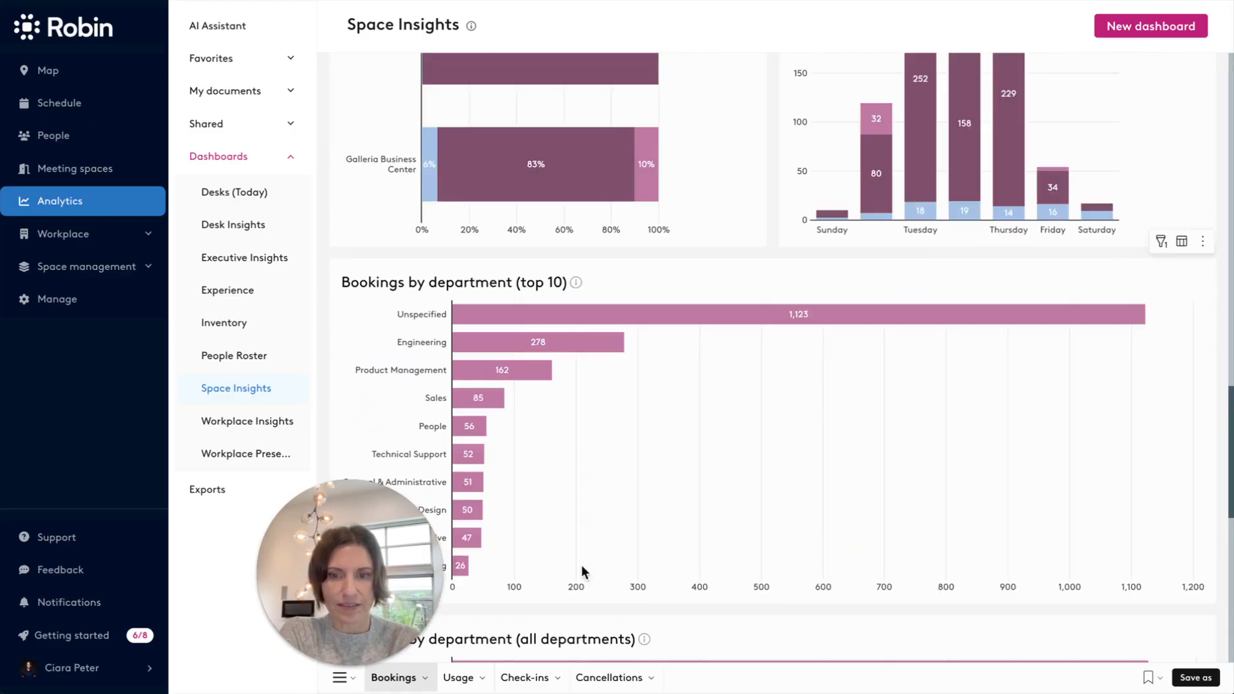
Examine the Usage report of the Space Insights dashboard down to event density by day of week, and open the Check-ins report.
click(458, 679)
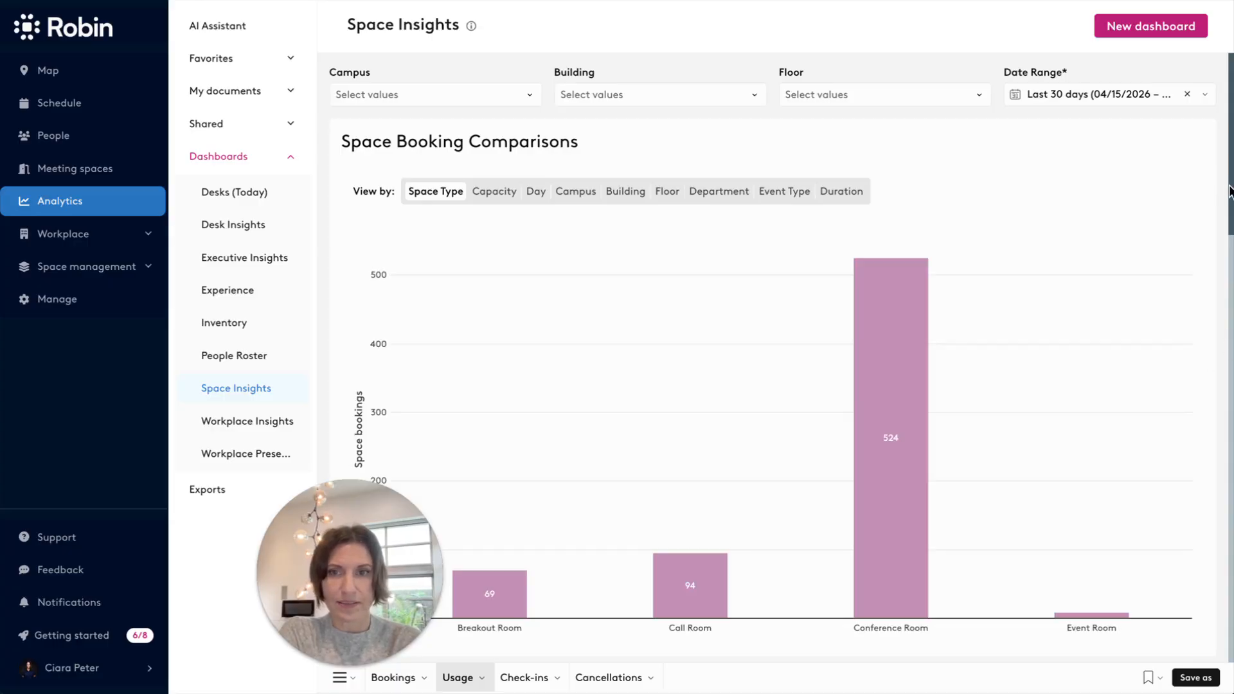
drag(1229, 190, 1226, 407)
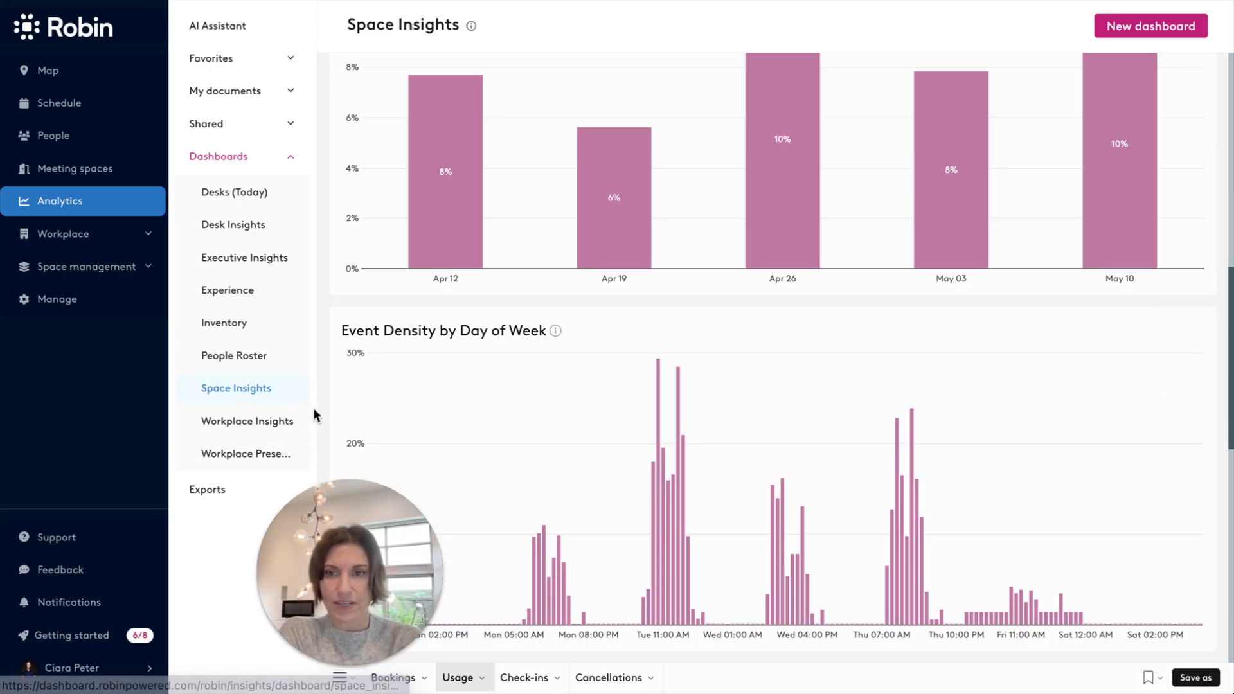
drag(1221, 336, 1230, 254)
click(521, 680)
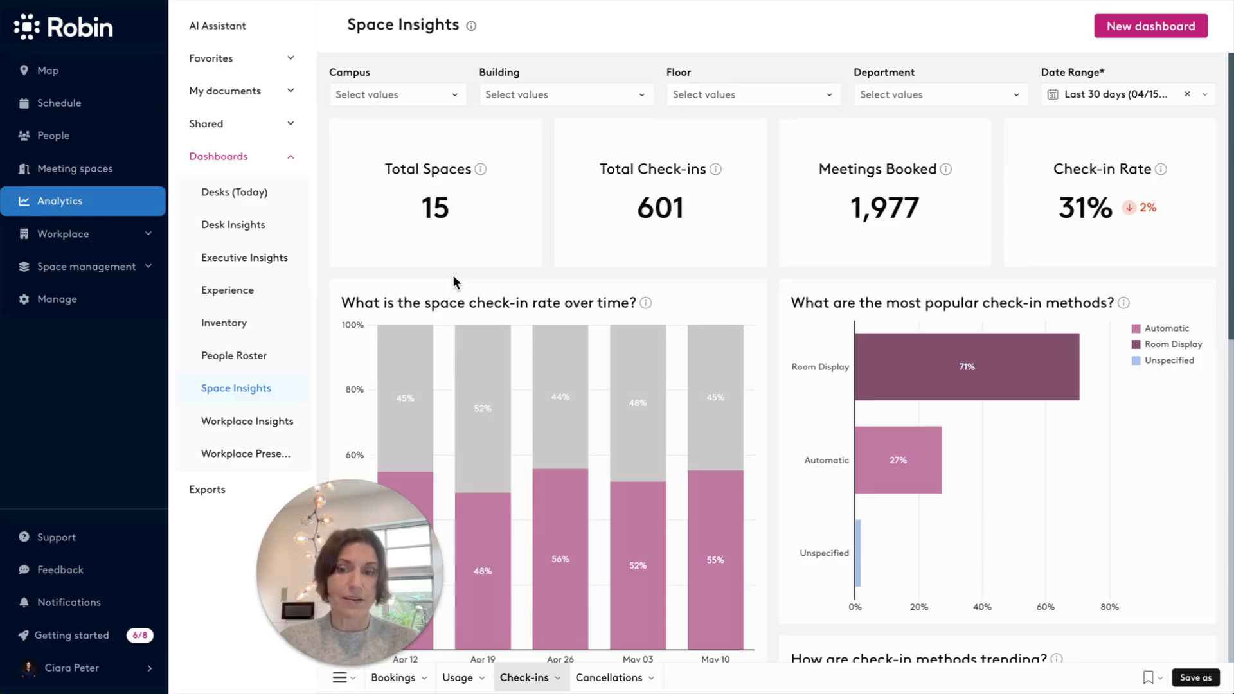
View the Workplace Presence dashboard and examine the Executive Insights collaboration scores down to location-specific usage.
click(231, 453)
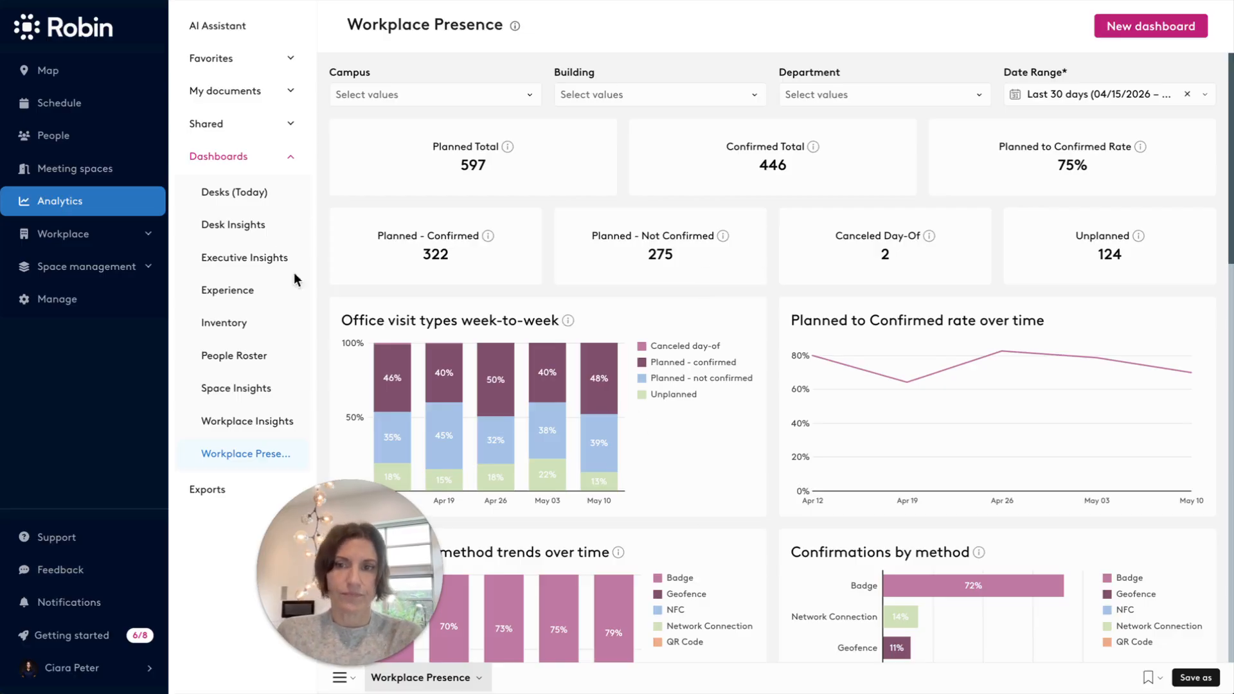
click(245, 258)
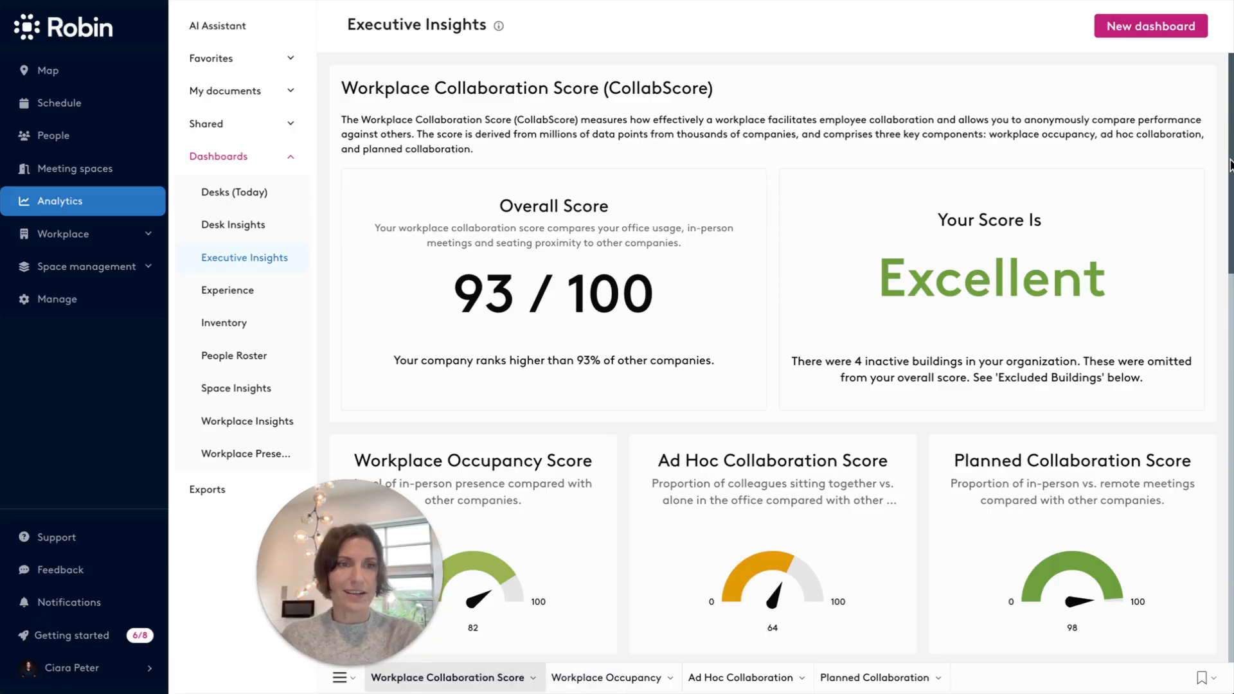
scroll(1230, 165, down, 5)
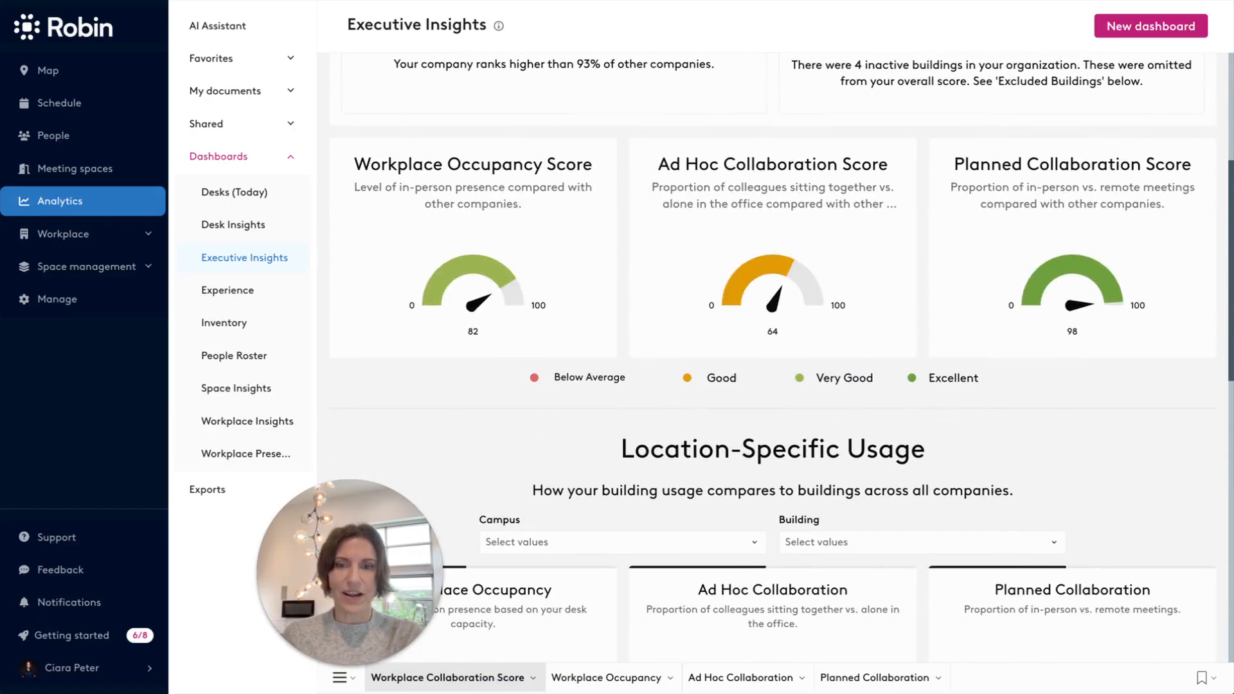
scroll(782, 358, down, 3)
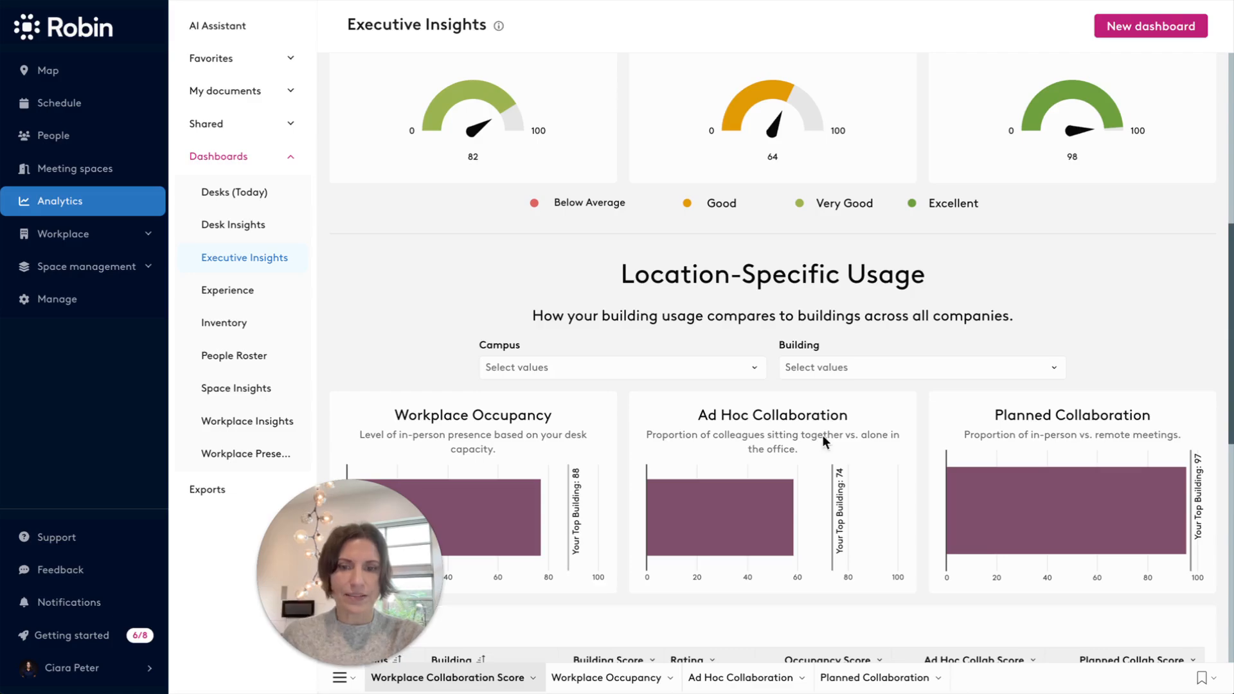
In the Workplace Occupancy report's Cost Savings Calculator, lower the cost per square foot to about a quarter of its range and set average floor size to 3,800 square feet.
click(586, 686)
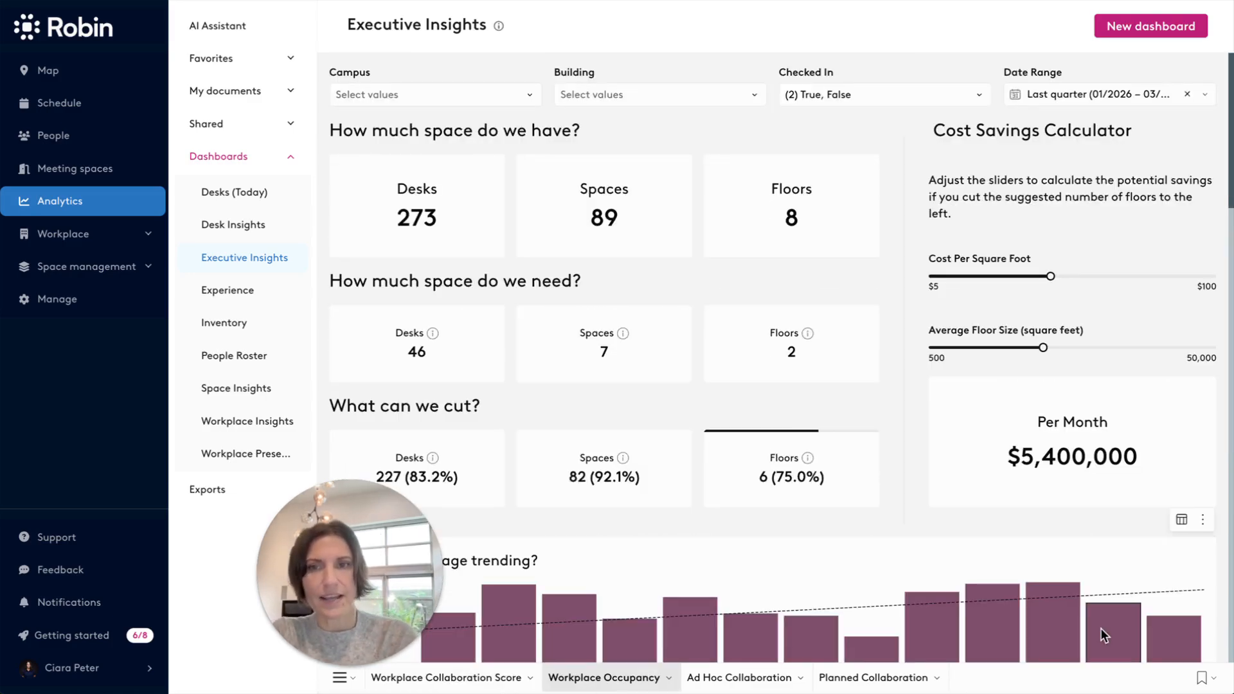
mouse_move(1105, 637)
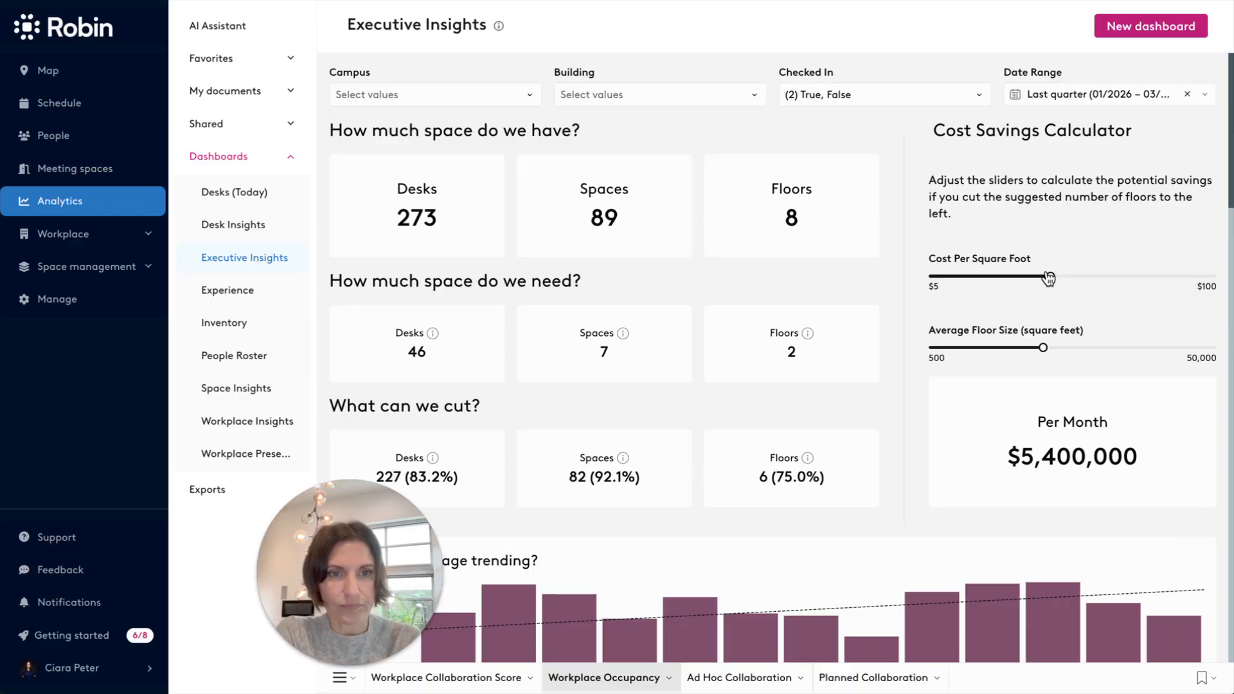
mouse_move(1050, 279)
drag(1050, 279, 1004, 280)
drag(1043, 348, 951, 348)
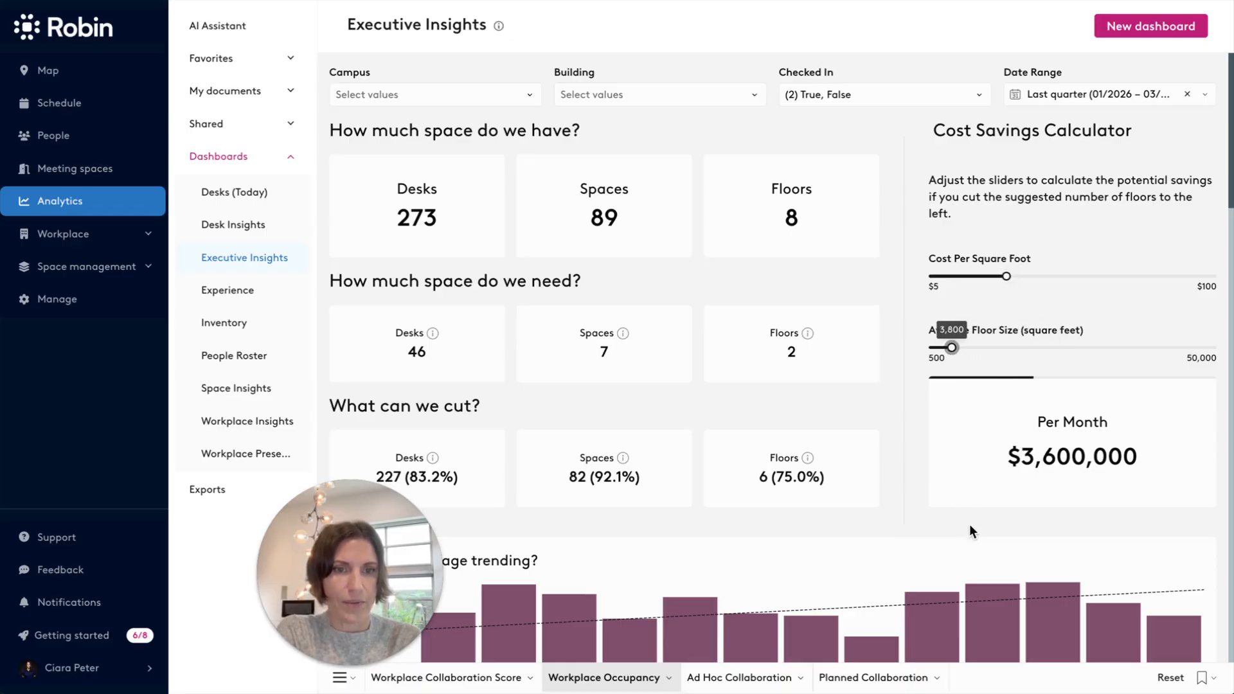